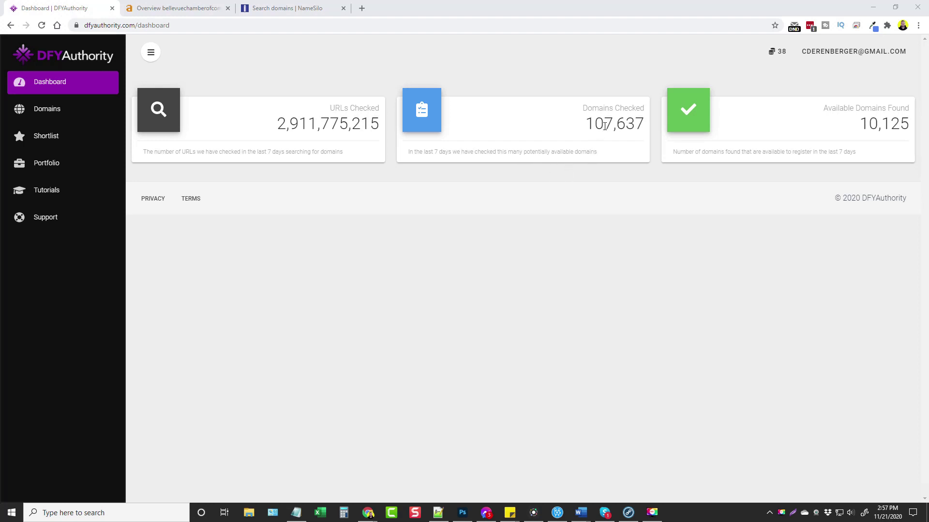
- Review the dashboard counts for domains checked and available domains found in the last 7 days
drag(586, 125, 641, 121)
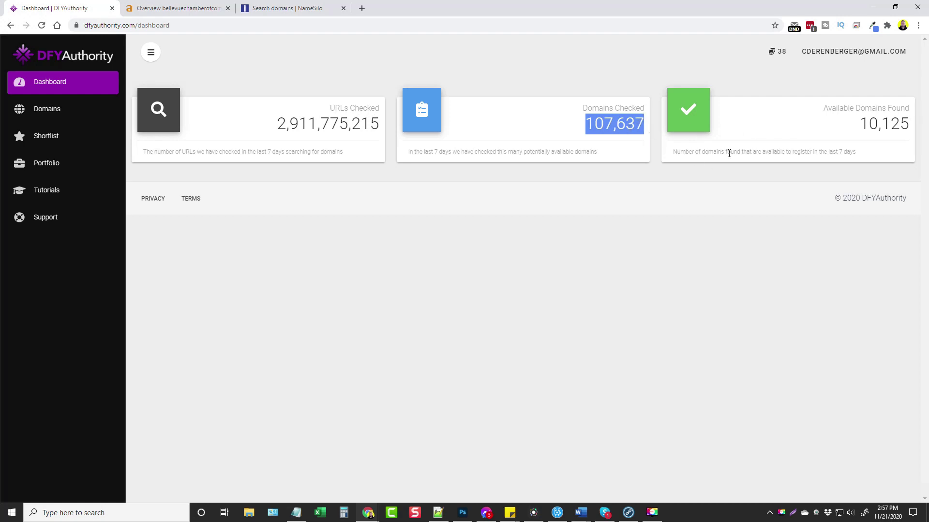
drag(859, 124, 909, 124)
click(603, 256)
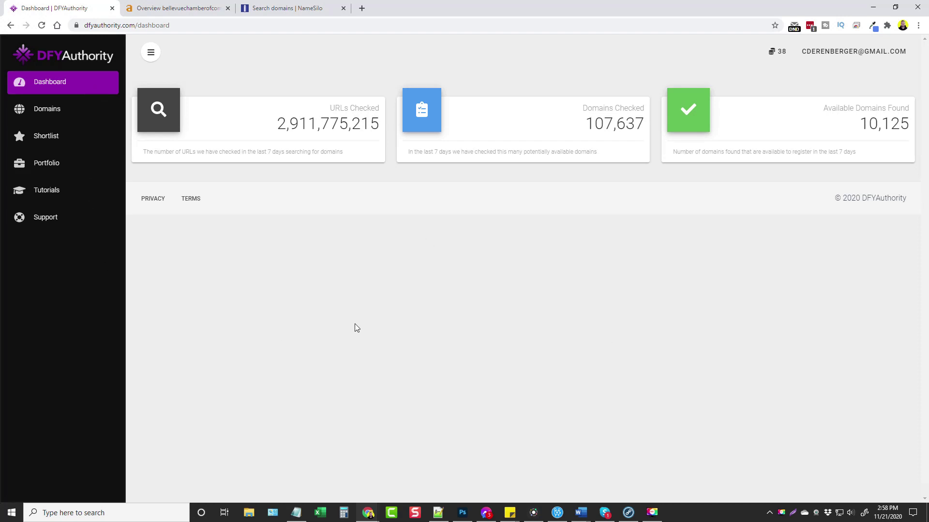
- Open the Domains list and check its domains-per-page options without changing the setting
click(54, 112)
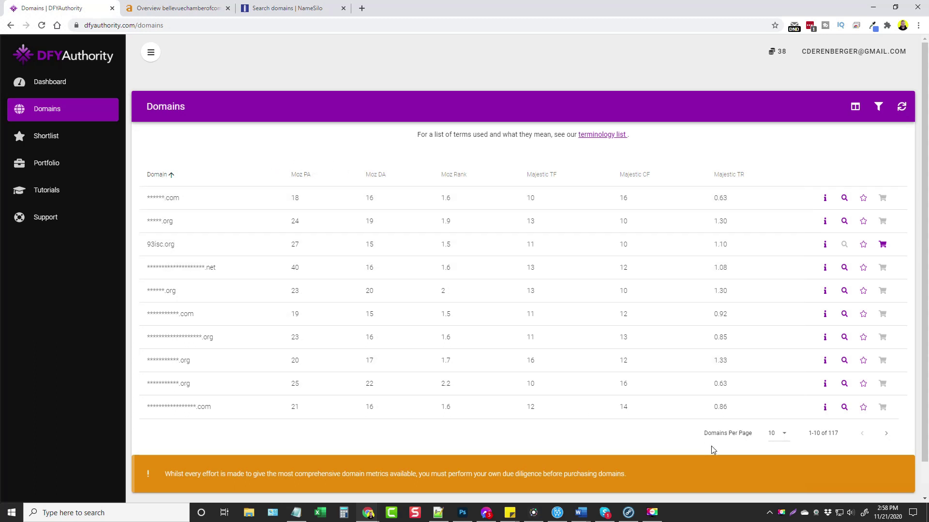
click(778, 436)
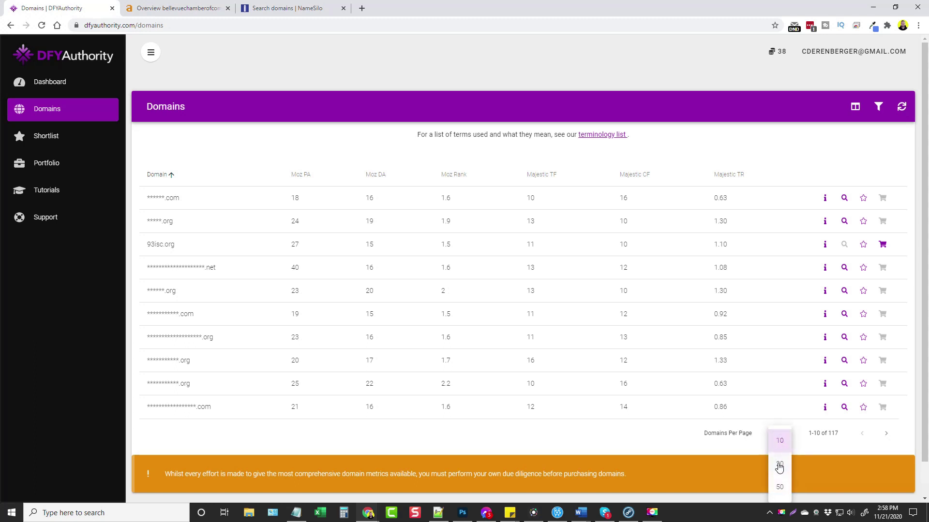
click(457, 69)
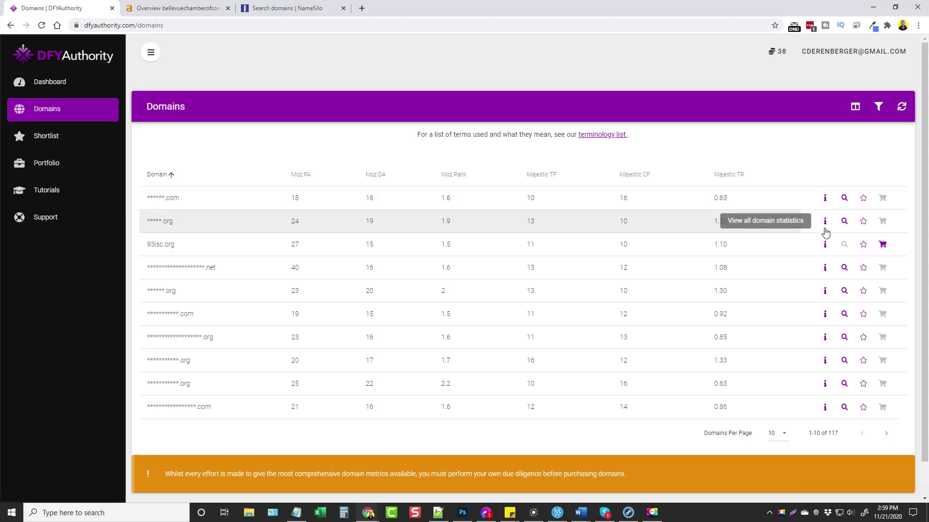
- Review all statistics for the first listed domain, from general details to the Wayback dates, and close them
click(825, 200)
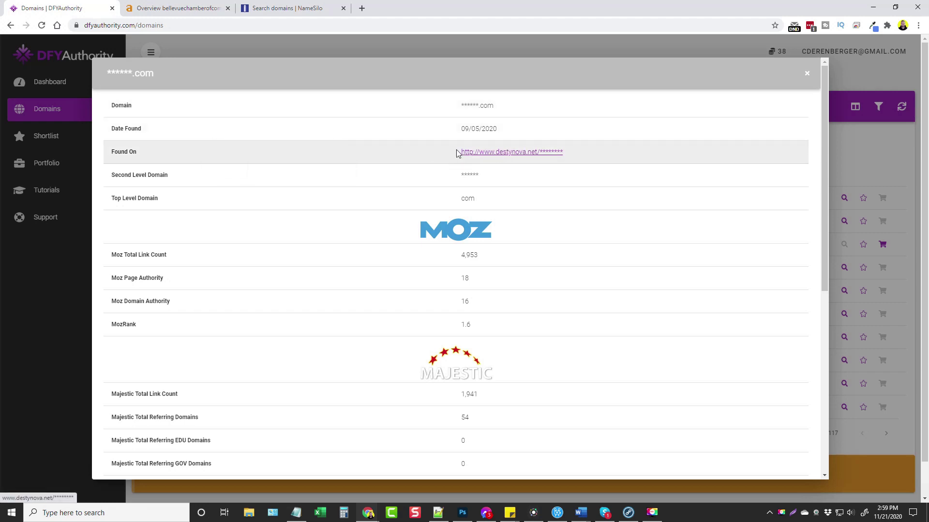
scroll(398, 261, down, 2)
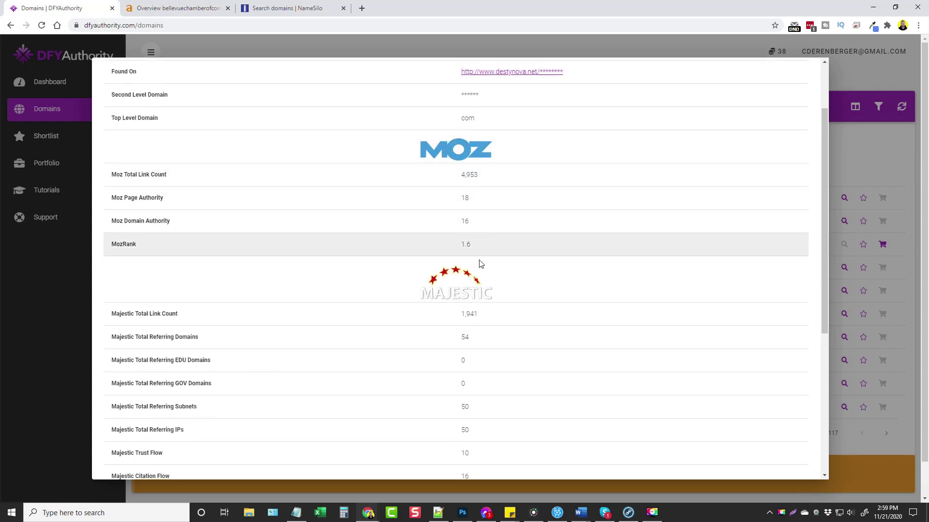
scroll(478, 251, down, 2)
scroll(474, 281, down, 5)
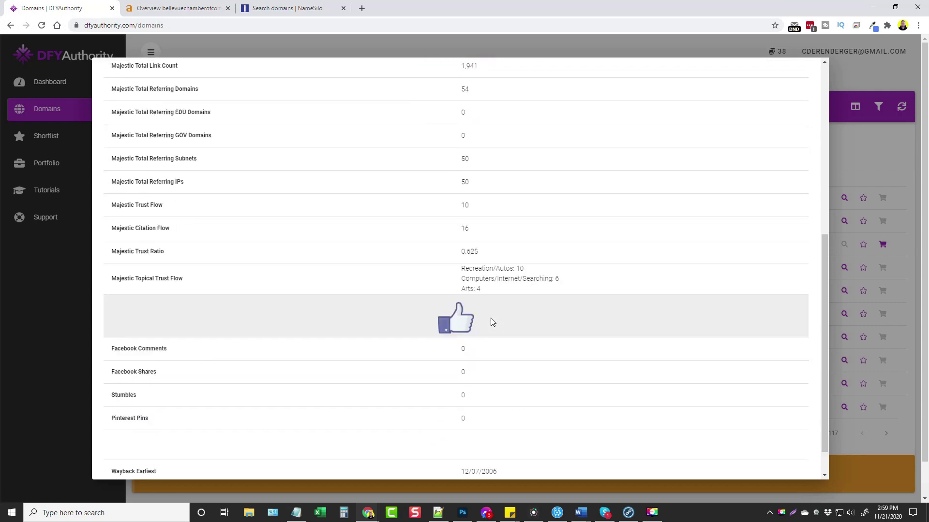
mouse_move(193, 244)
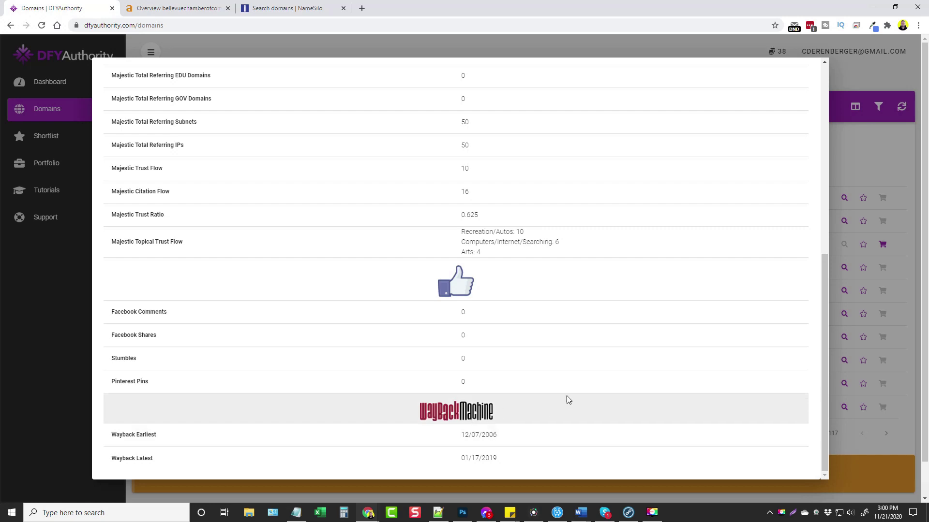
scroll(543, 408, up, 8)
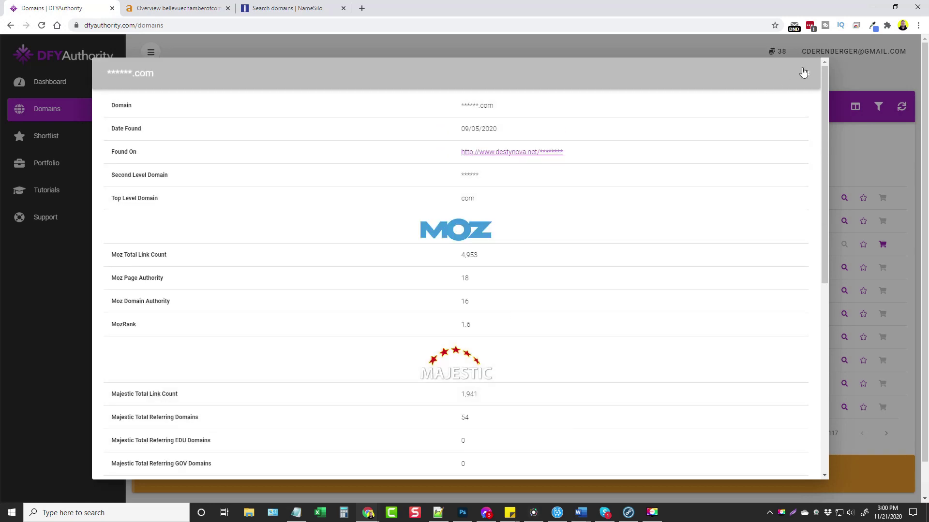
click(804, 74)
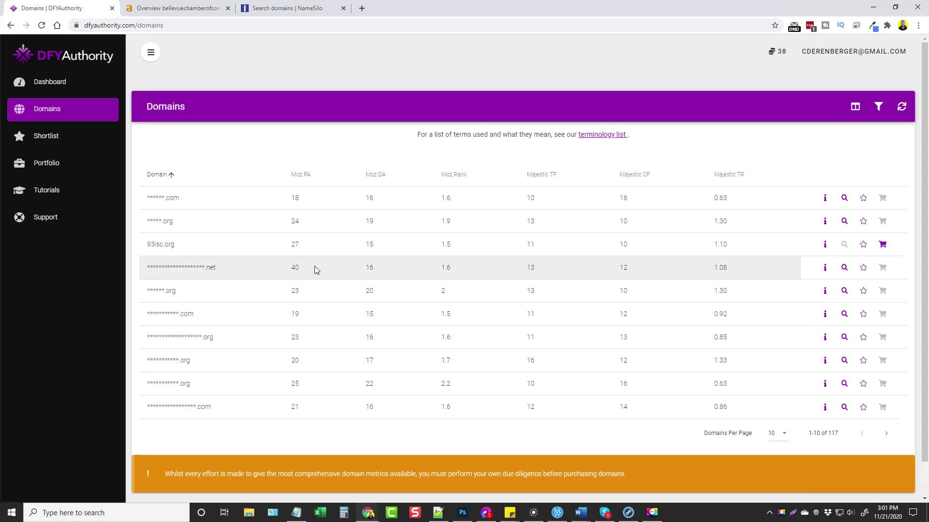
- In the domain list's General filters, set the Domain text filter to "health"
click(878, 106)
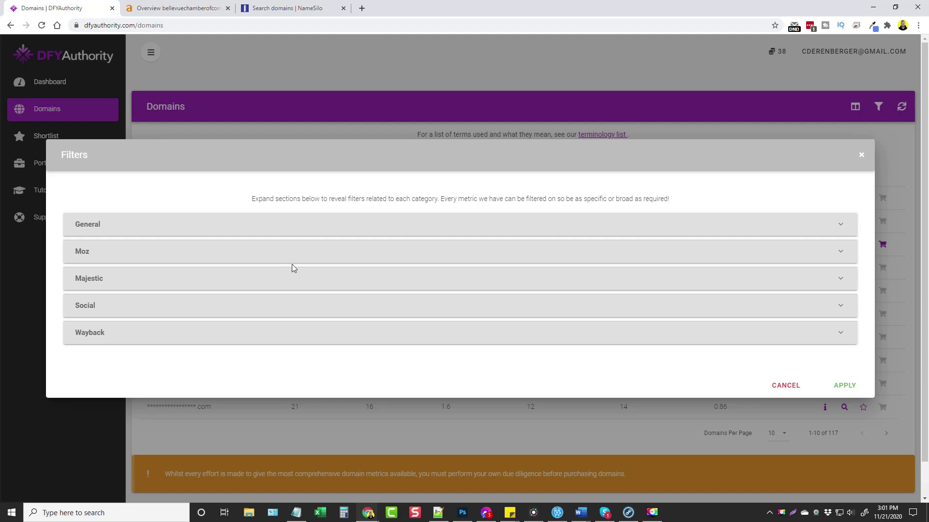
click(119, 231)
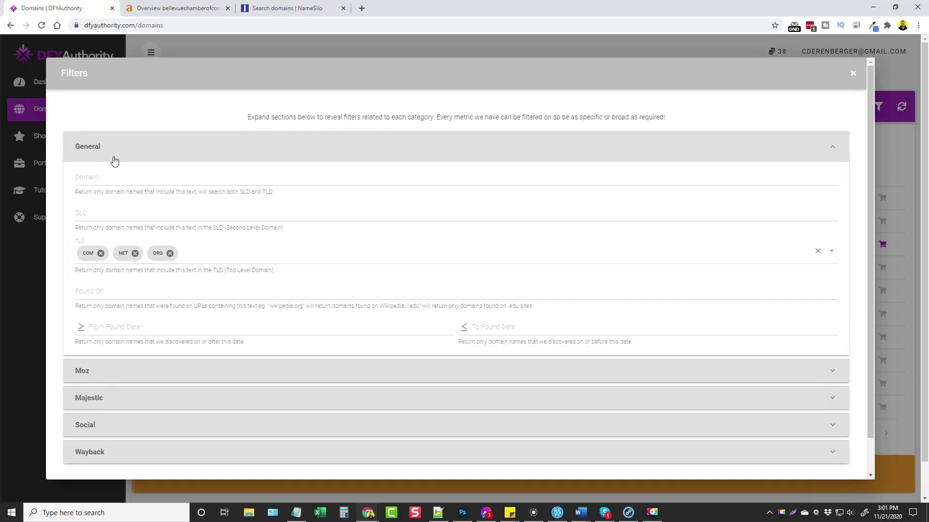
click(119, 179)
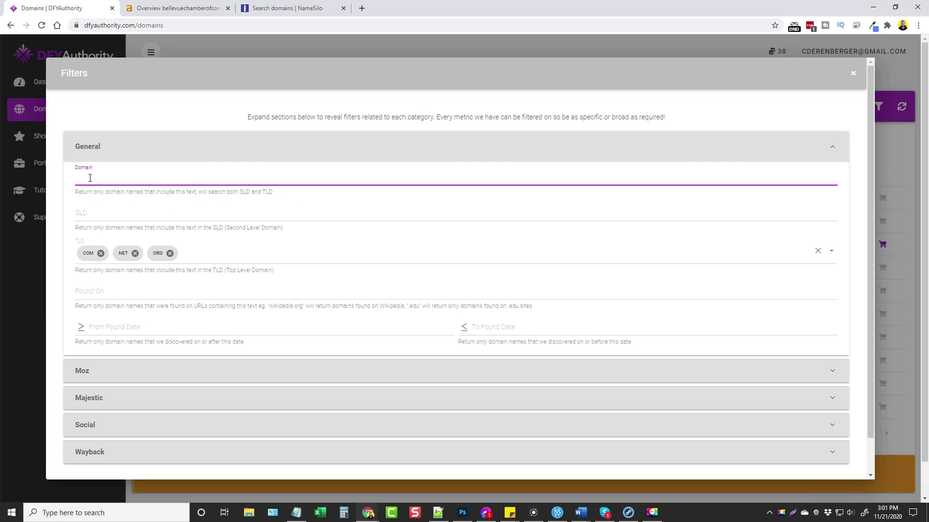
text(health)
- Clear the TLD filter and reselect com, net and org
click(236, 256)
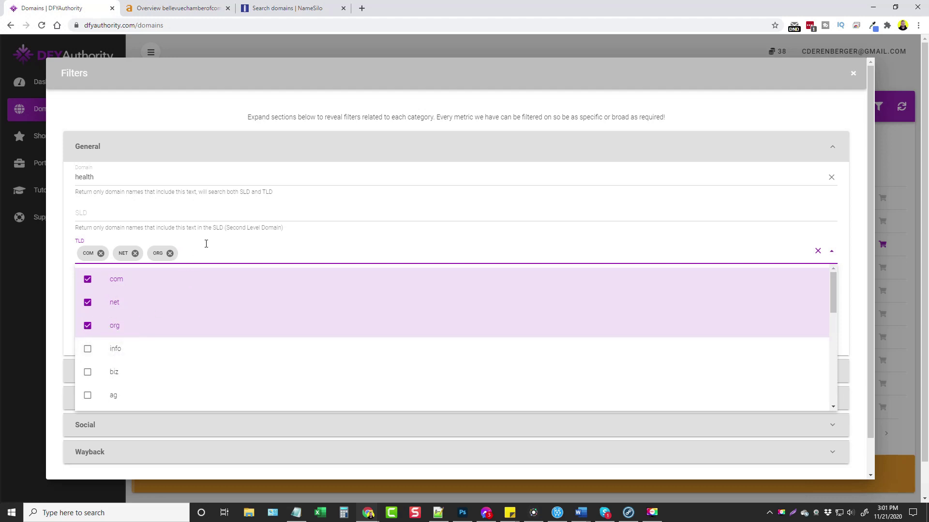
click(818, 251)
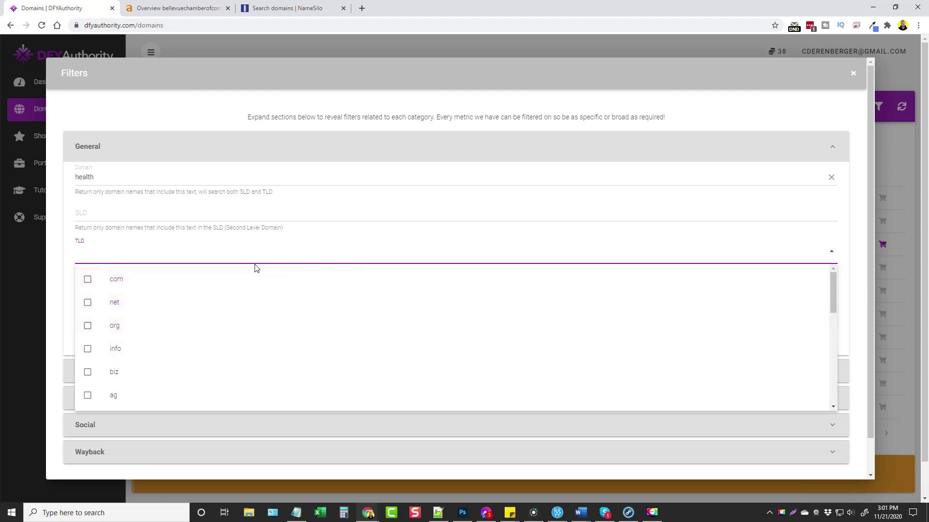
click(88, 279)
click(88, 302)
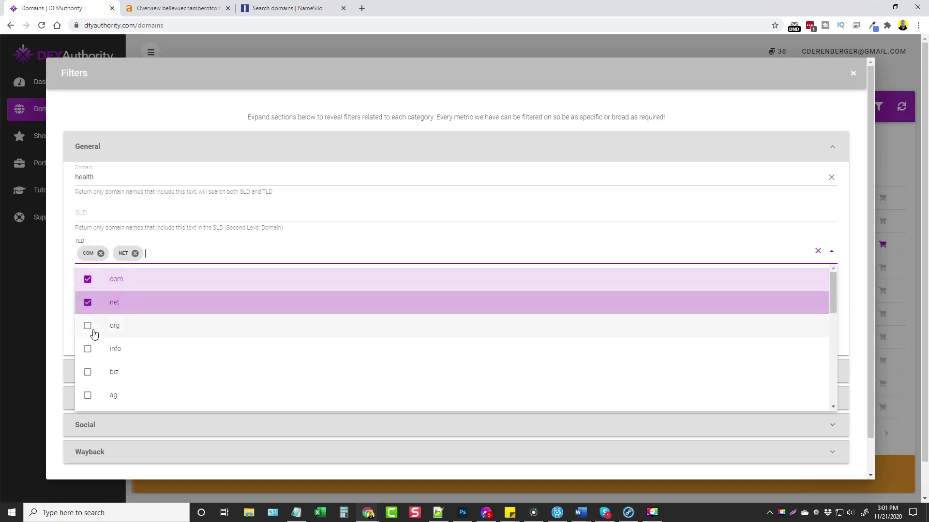
click(88, 326)
click(68, 259)
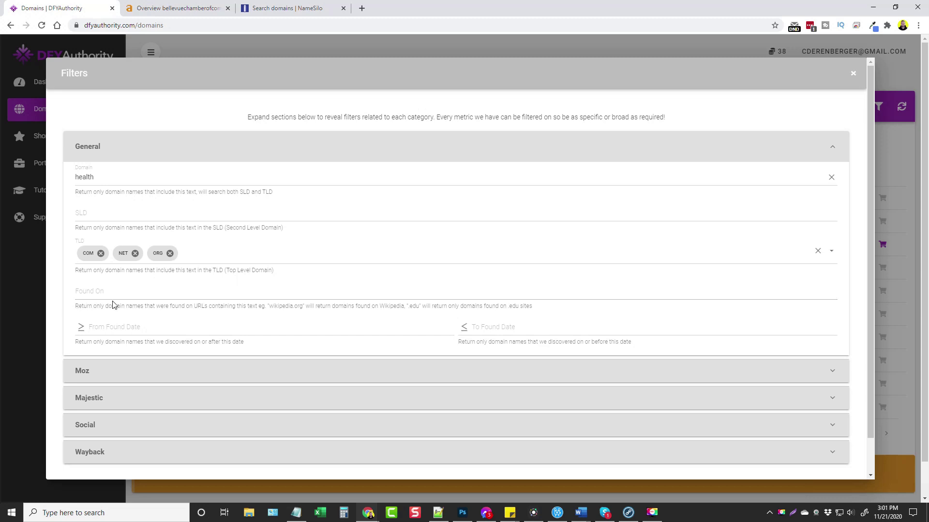
- Expand the Moz, Majestic, Social and Wayback filter sections to review their options, and apply the filters
scroll(163, 315, down, 1)
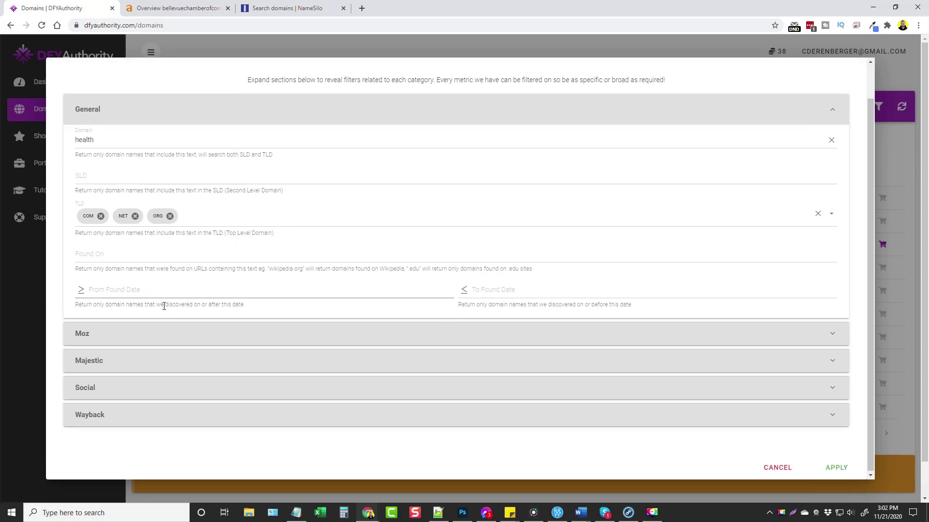
click(97, 336)
scroll(251, 224, down, 3)
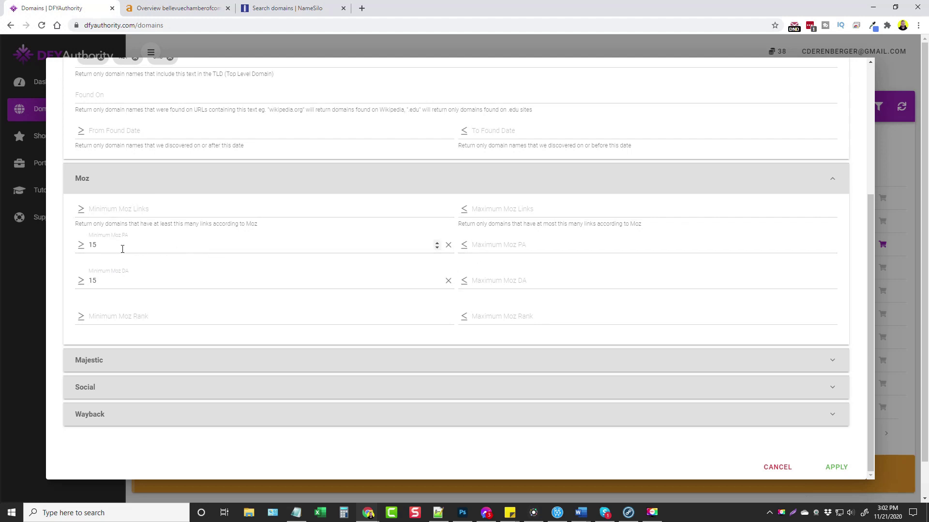
click(97, 362)
scroll(233, 279, down, 4)
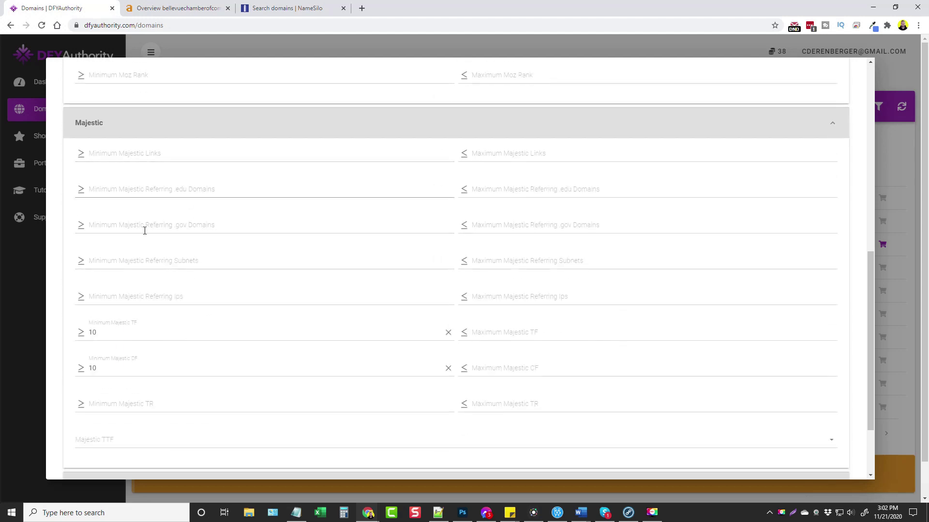
scroll(232, 339, down, 3)
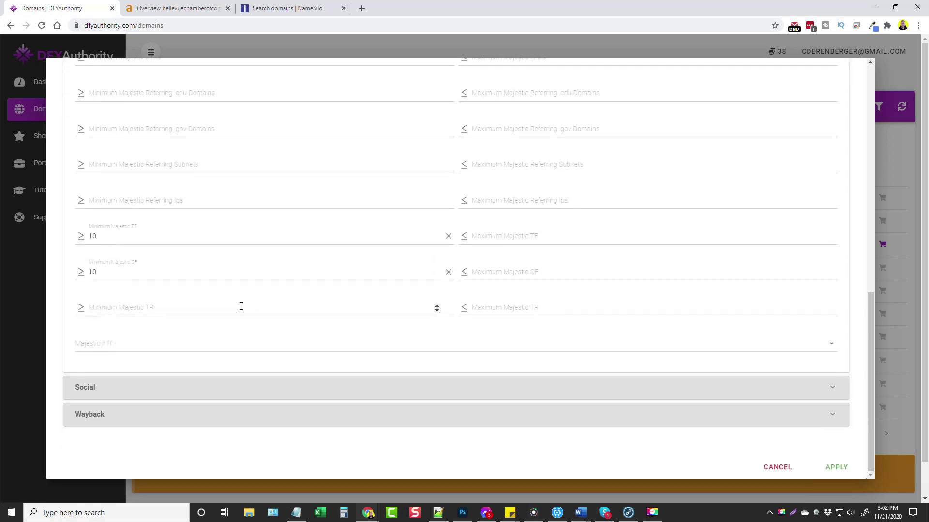
click(94, 394)
scroll(226, 314, down, 3)
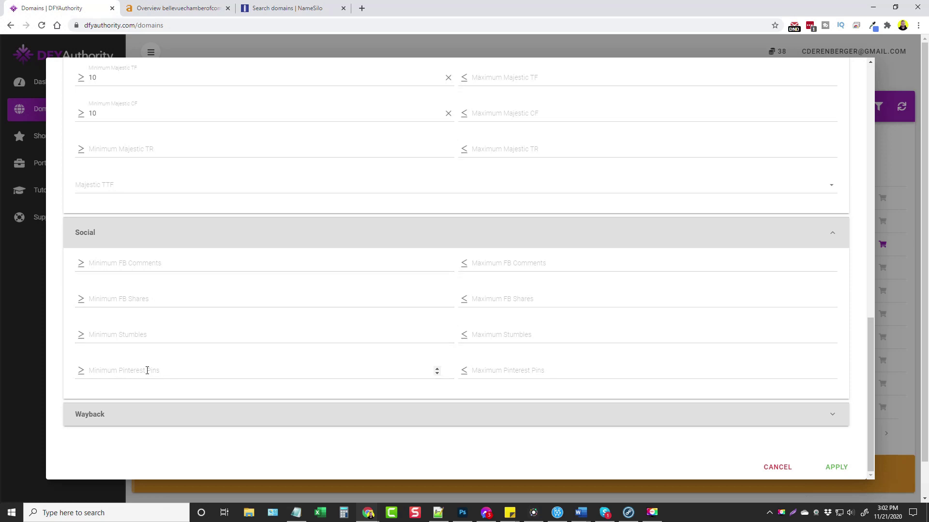
click(109, 418)
scroll(203, 350, down, 2)
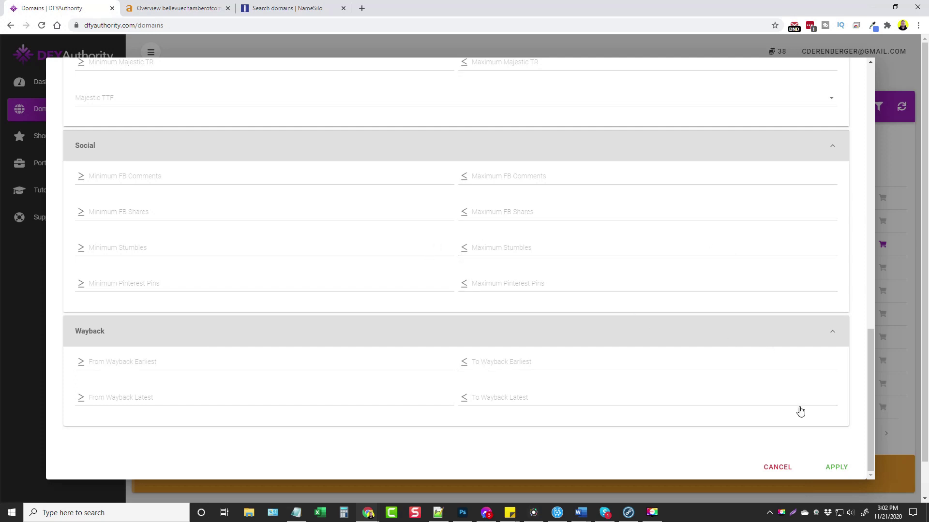
click(843, 471)
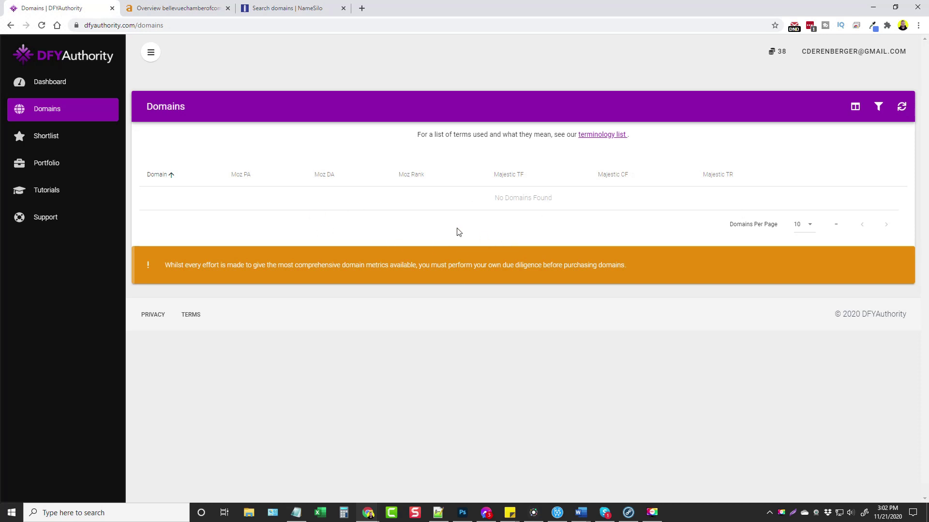
- Reopen the domain filters and clear the minimum Majestic TF and minimum Majestic CF values
click(879, 108)
scroll(207, 285, up, 6)
click(78, 310)
key(BackSpace)
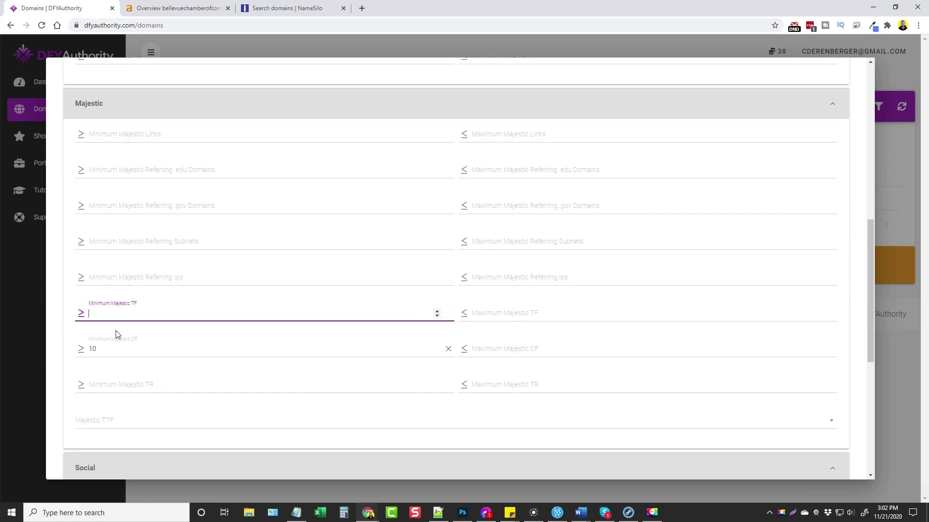
drag(116, 329, 68, 348)
click(115, 351)
key(BackSpace)
key(BackSpace)
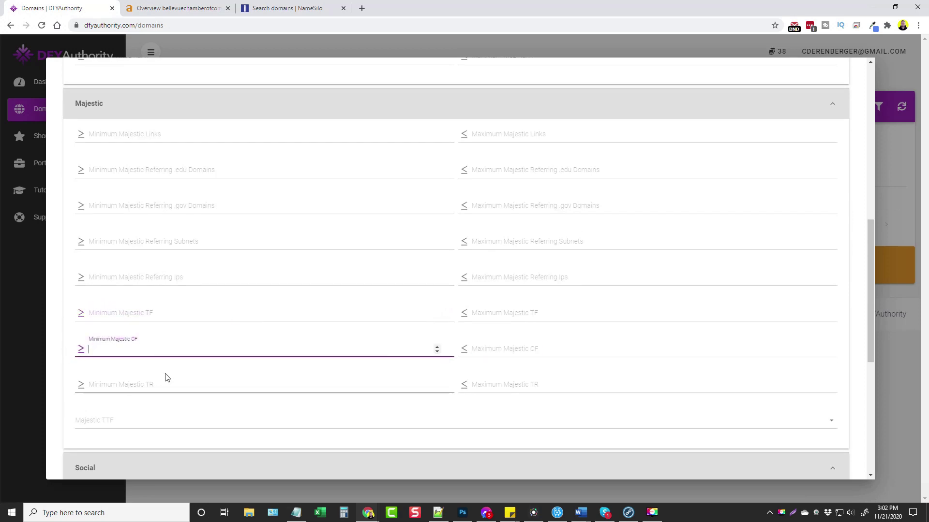
- Clear the minimum Moz DA and minimum Moz PA values and apply the filters
scroll(145, 339, up, 5)
click(120, 343)
key(BackSpace)
key(BackSpace)
click(115, 312)
key(BackSpace)
scroll(725, 362, down, 15)
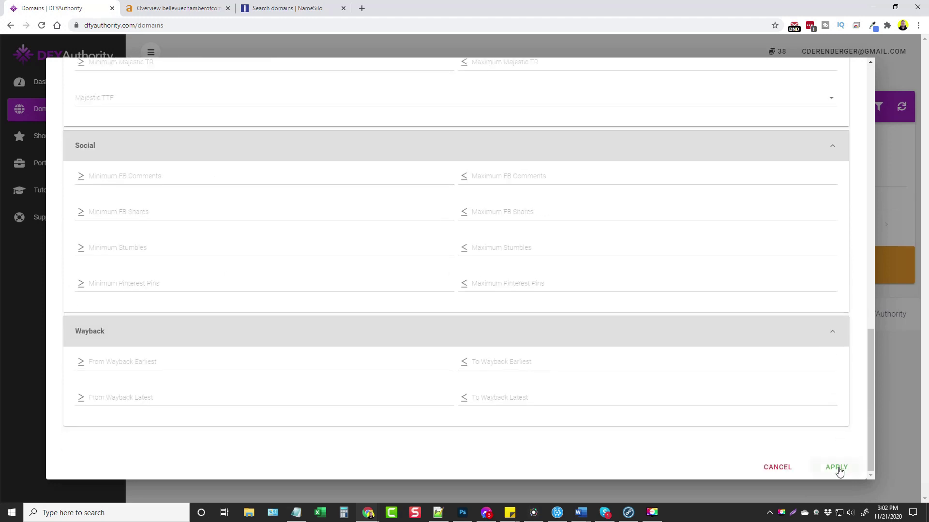
click(836, 467)
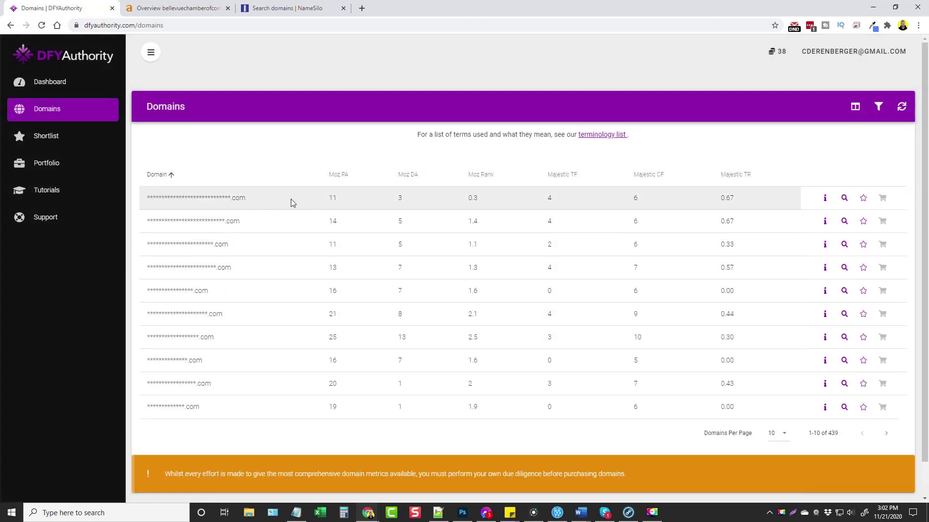
- Highlight the total number of matching domains and sort the list by Majestic TF in descending order
double_click(829, 434)
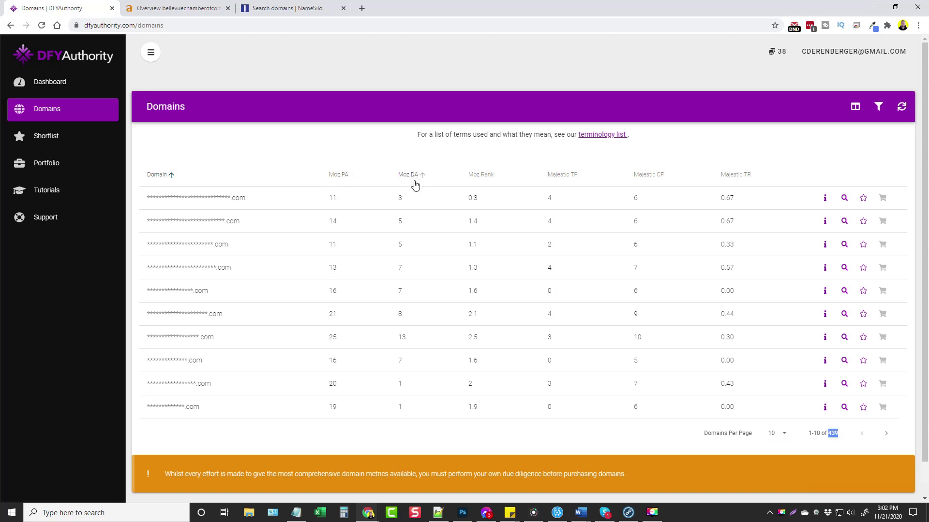
click(559, 176)
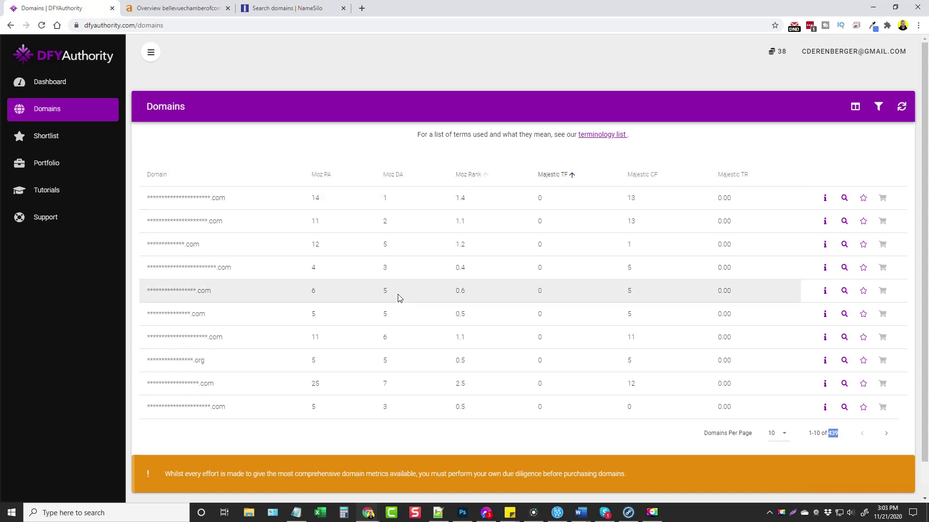
click(552, 175)
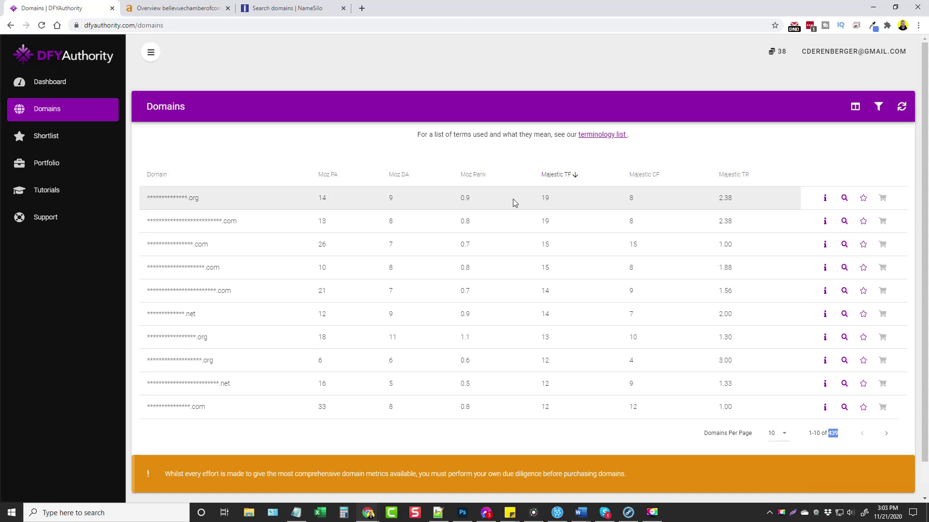
- Review the full Moz and Majestic statistics of the first two domains in the list
click(825, 198)
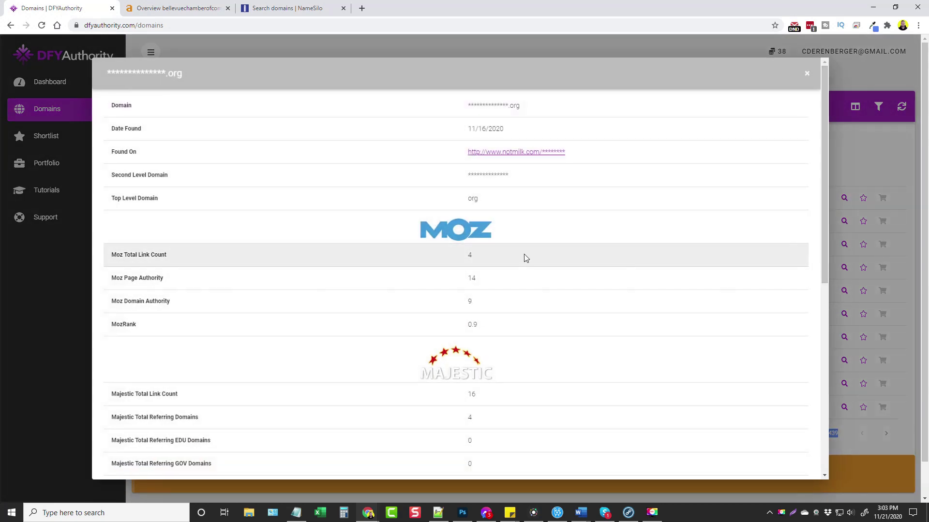
scroll(526, 267, down, 2)
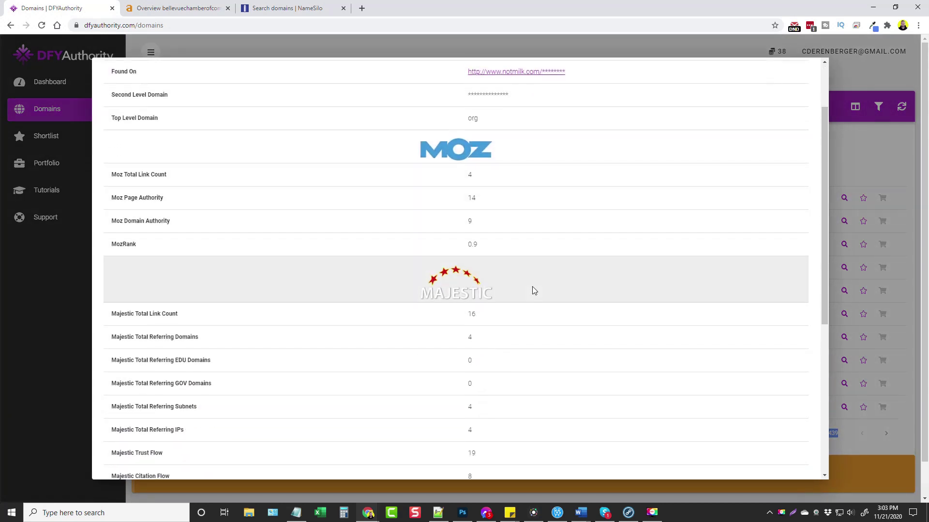
scroll(533, 290, down, 2)
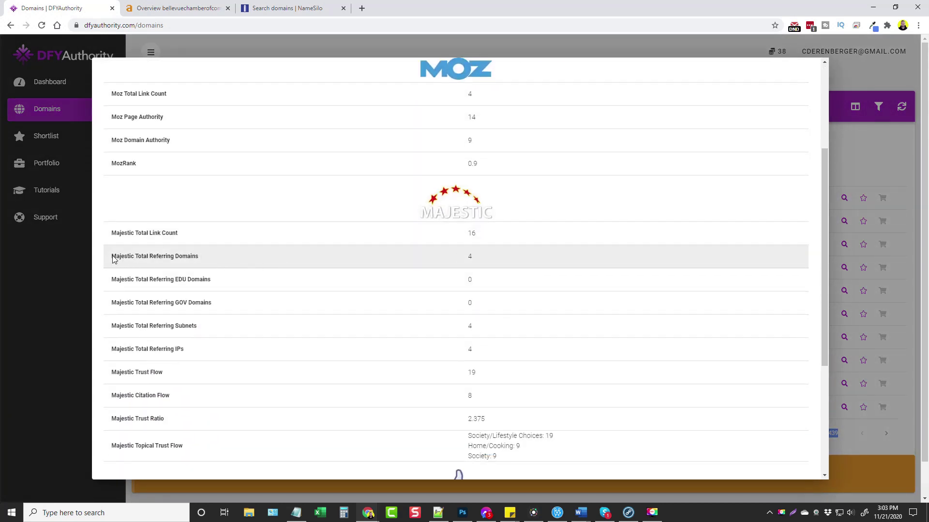
click(862, 127)
click(824, 226)
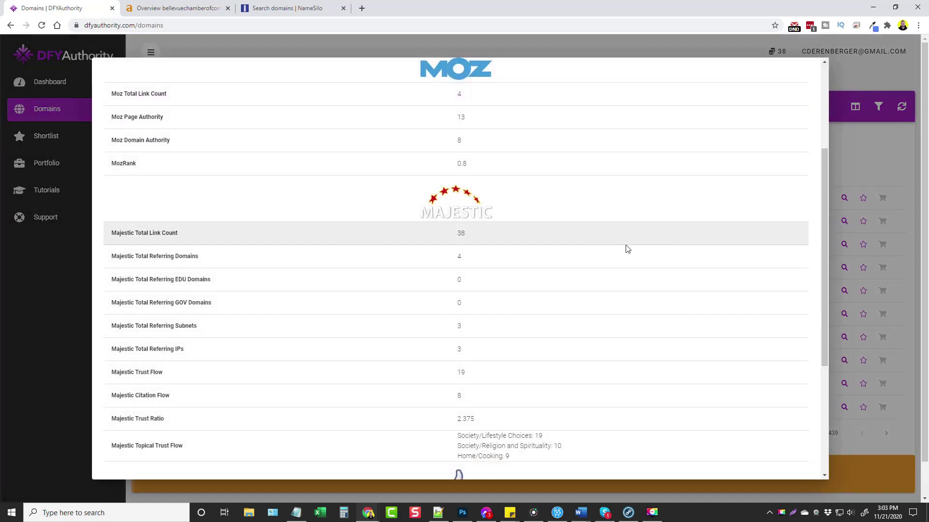
click(834, 243)
- Review the full statistics of the third listed domain, including its Majestic referring domains and topical trust flow
click(825, 244)
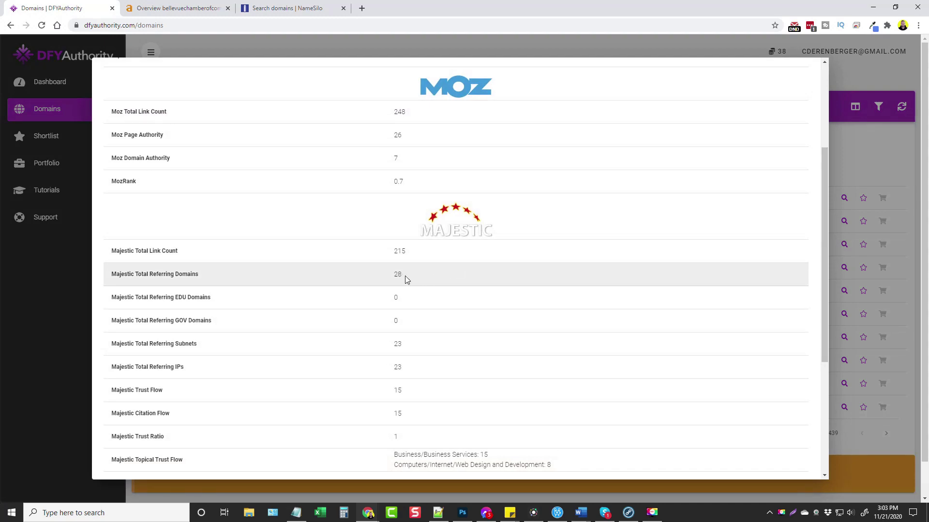
click(857, 165)
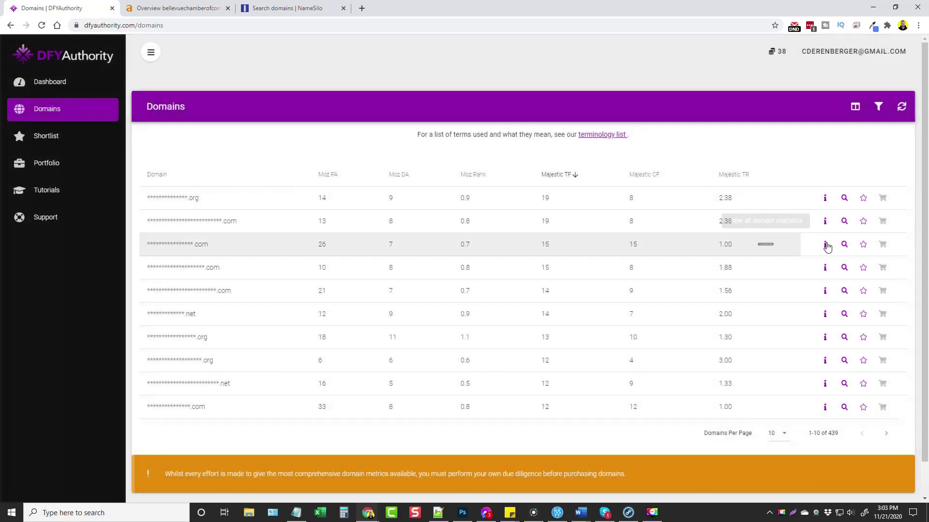
click(825, 246)
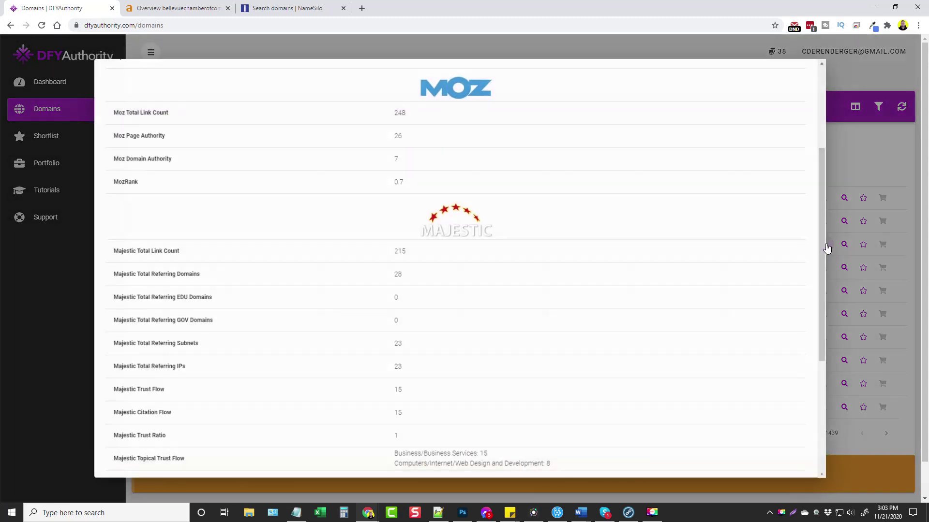
click(873, 169)
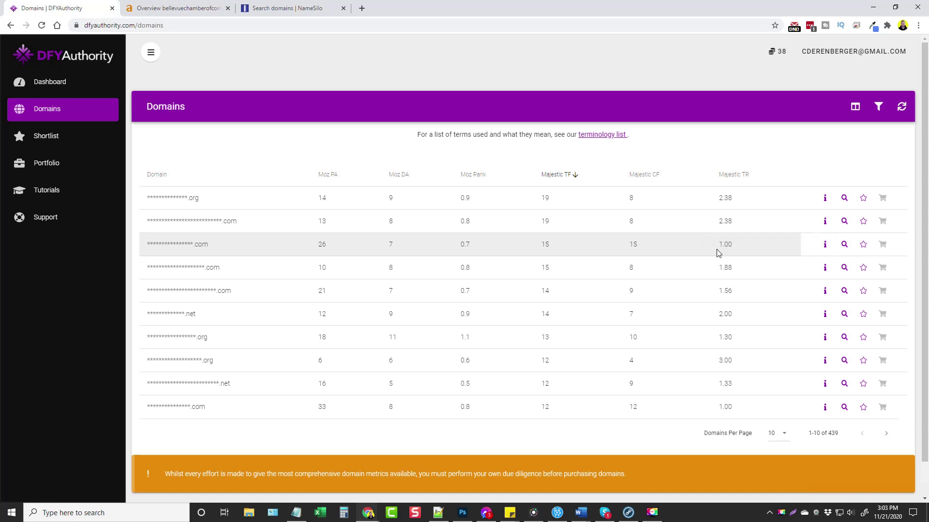
- Reveal the third listed domain's name and look up cryohealthmalibu.com in Ahrefs Site Explorer in a new tab
click(844, 245)
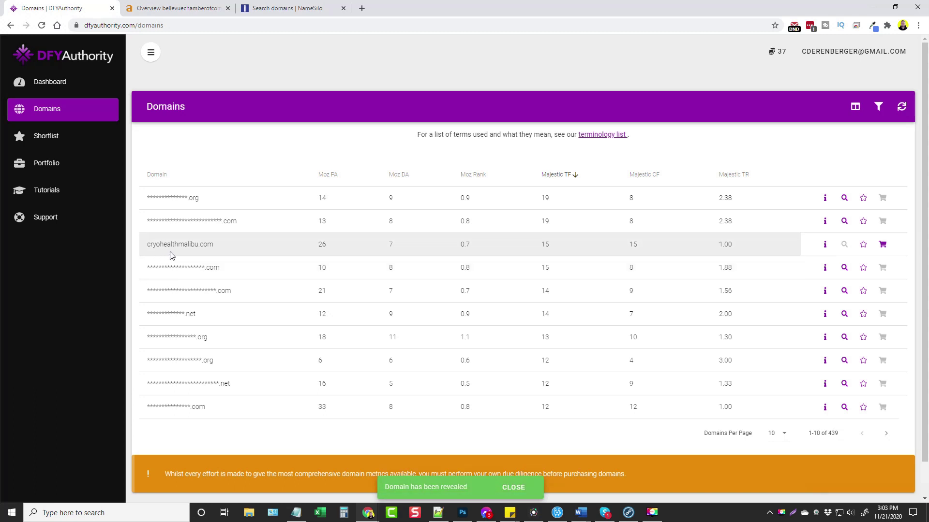
drag(202, 245, 147, 245)
right_click(147, 246)
click(213, 254)
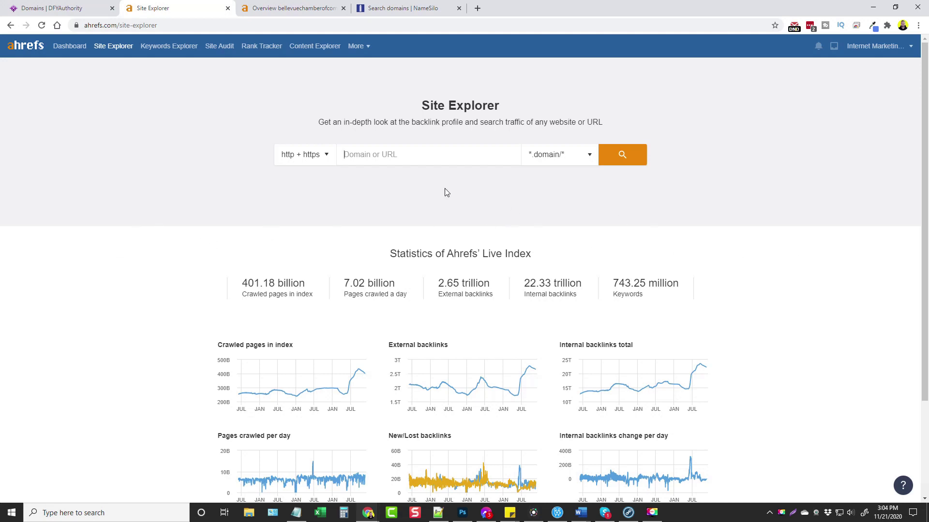
right_click(396, 153)
click(445, 227)
click(613, 163)
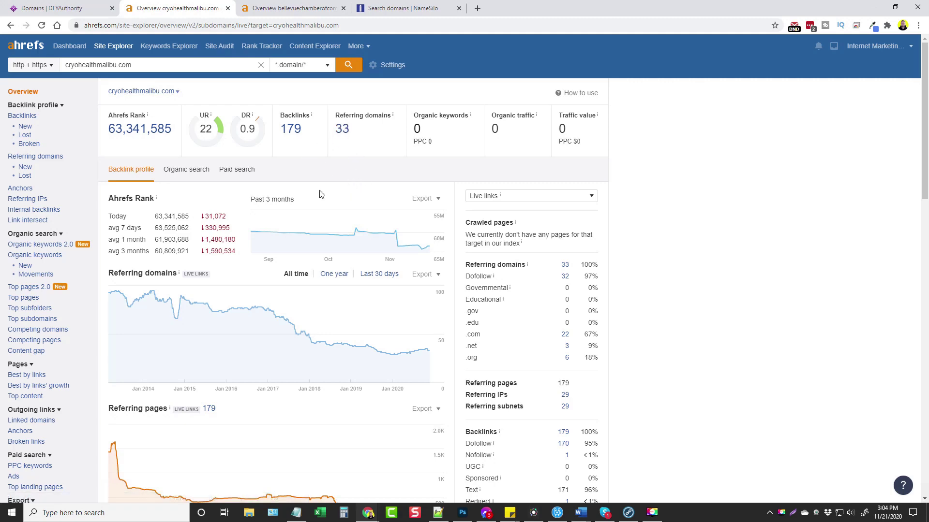
- Examine the backlink profile overview of cryohealthmalibu.com, including its referring domains history and anchors
scroll(321, 193, down, 5)
scroll(255, 228, up, 1)
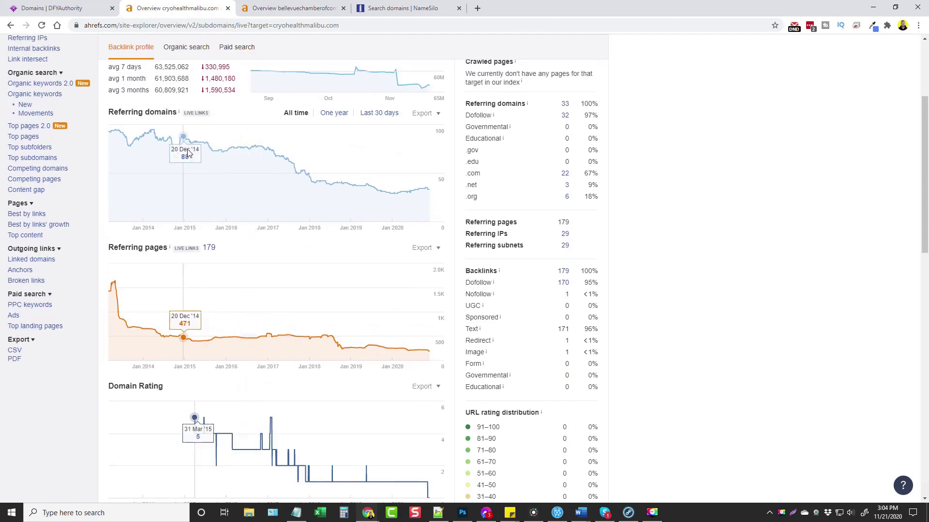
scroll(222, 327, down, 12)
scroll(274, 363, down, 2)
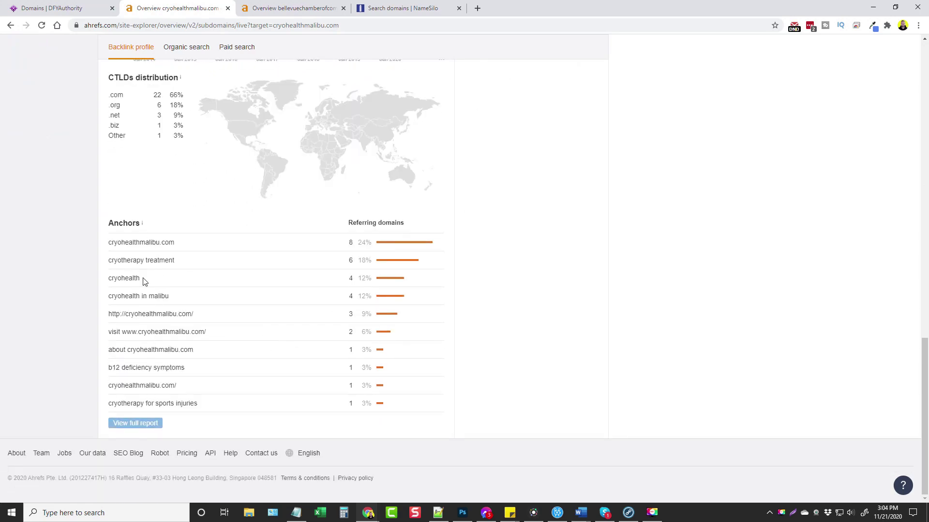
scroll(162, 365, up, 3)
scroll(216, 391, up, 11)
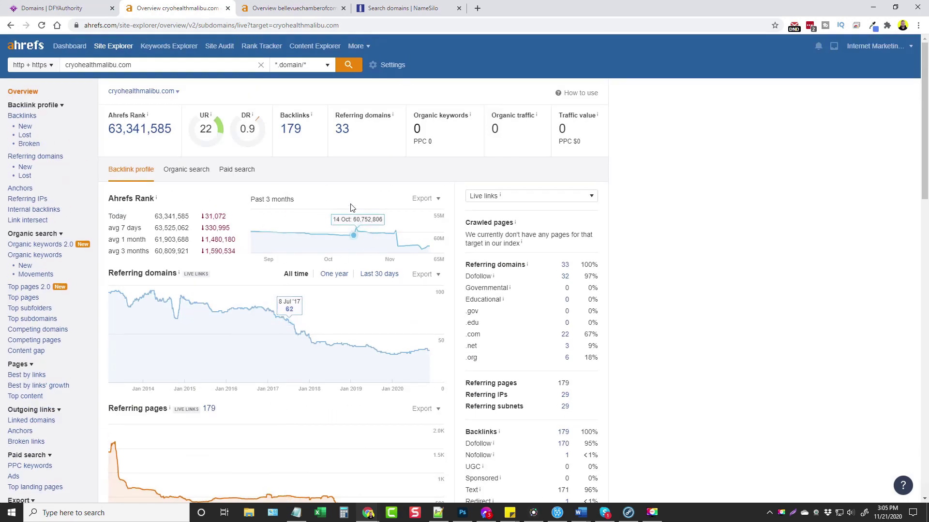
- Open the referring domains report for cryohealthmalibu.com, sort it by DR in descending order and look through the list
click(340, 129)
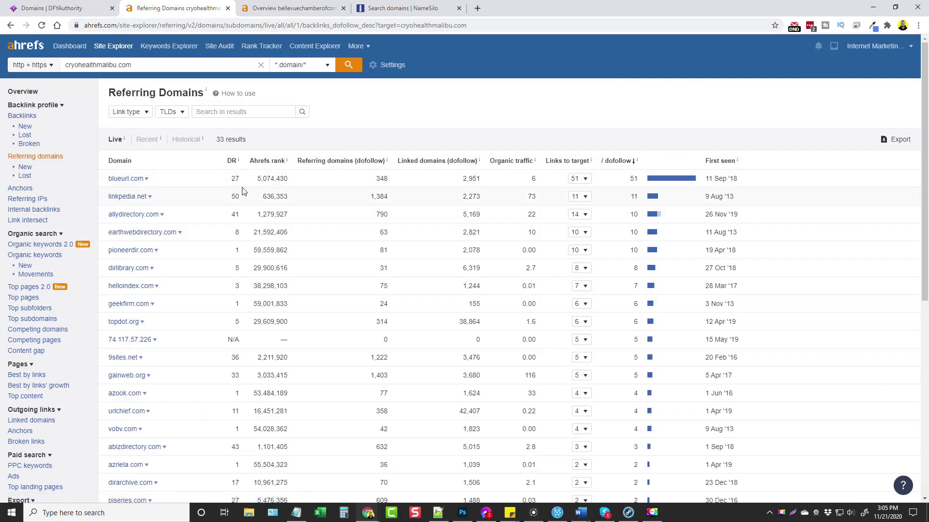
click(230, 162)
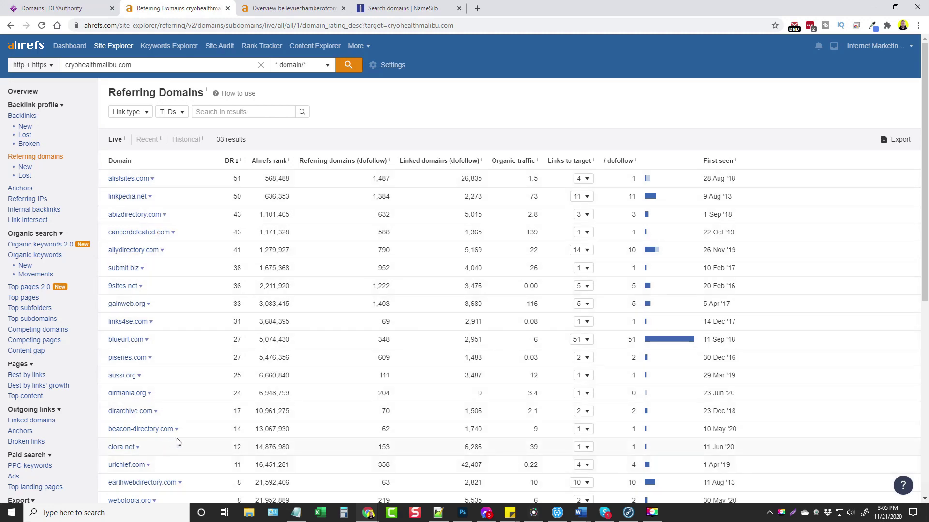
scroll(177, 442, down, 3)
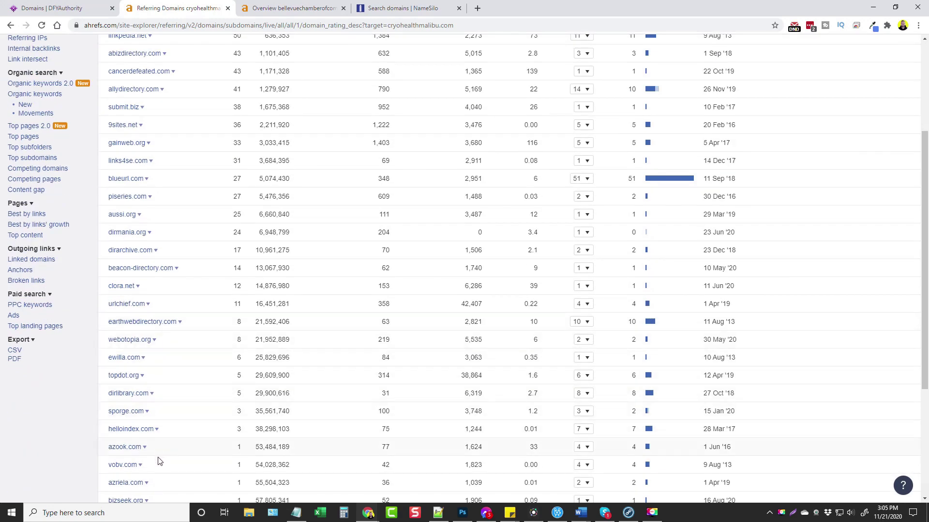
scroll(164, 444, up, 3)
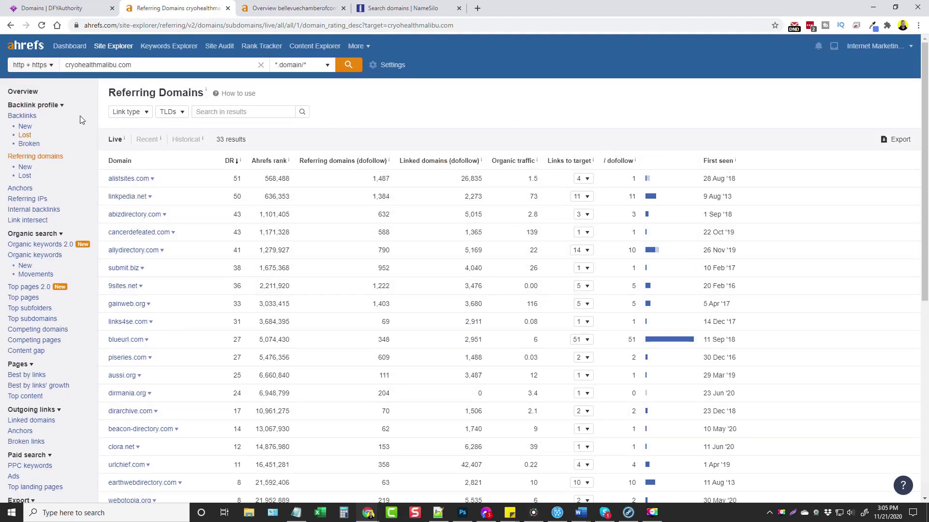
- Switch back to DFYAuthority, reopen the domain filters to review the available General, Moz and Majestic options, and close them without changes
click(68, 8)
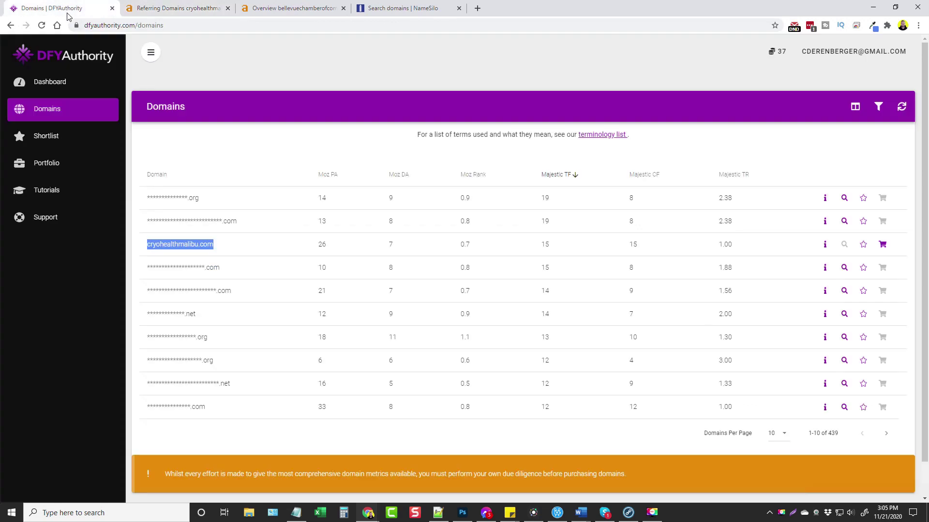
click(245, 248)
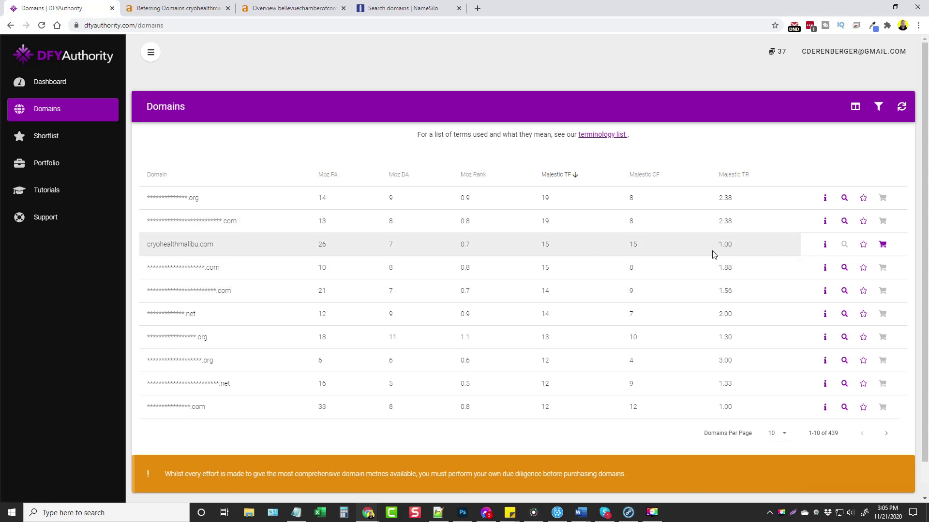
click(878, 106)
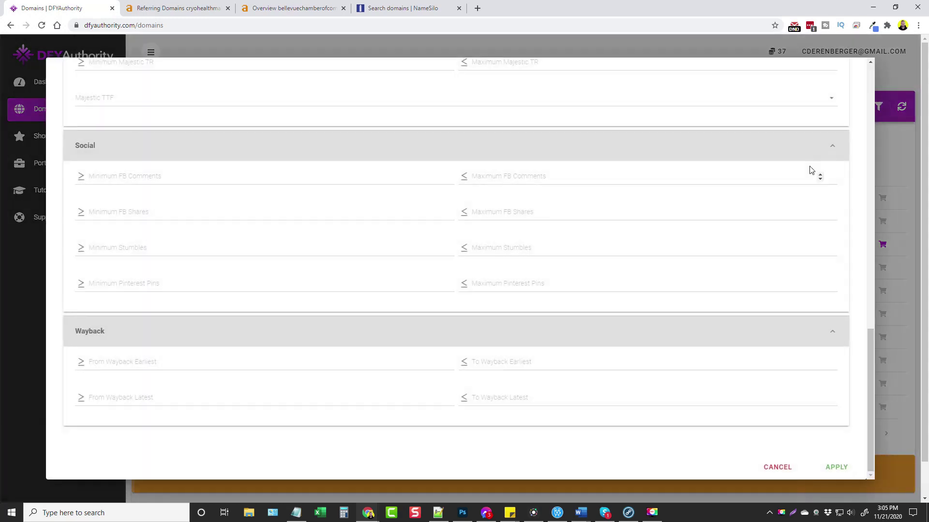
scroll(390, 320, up, 15)
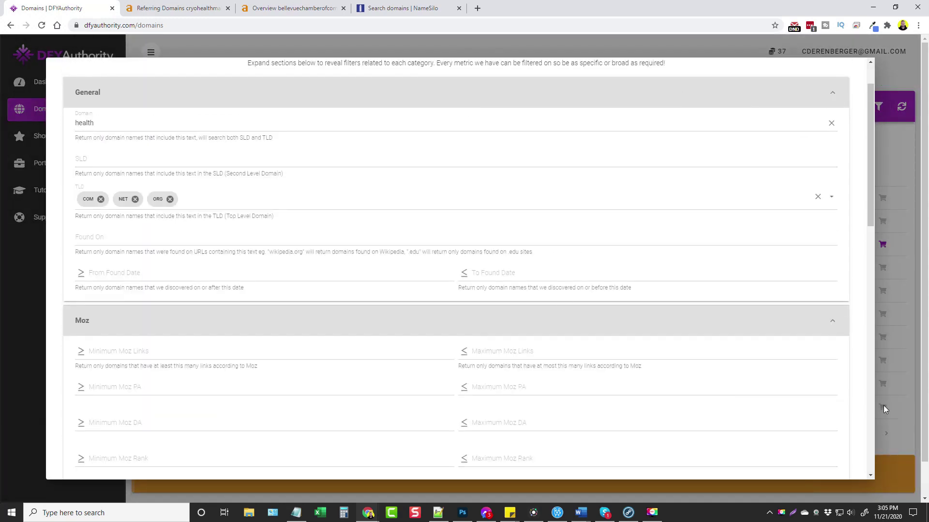
scroll(838, 341, down, 6)
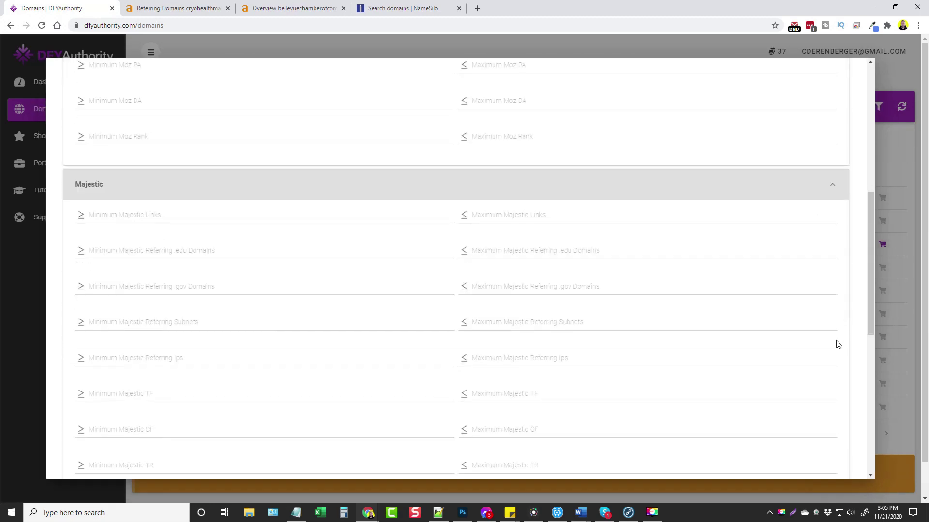
scroll(839, 348, up, 8)
click(851, 71)
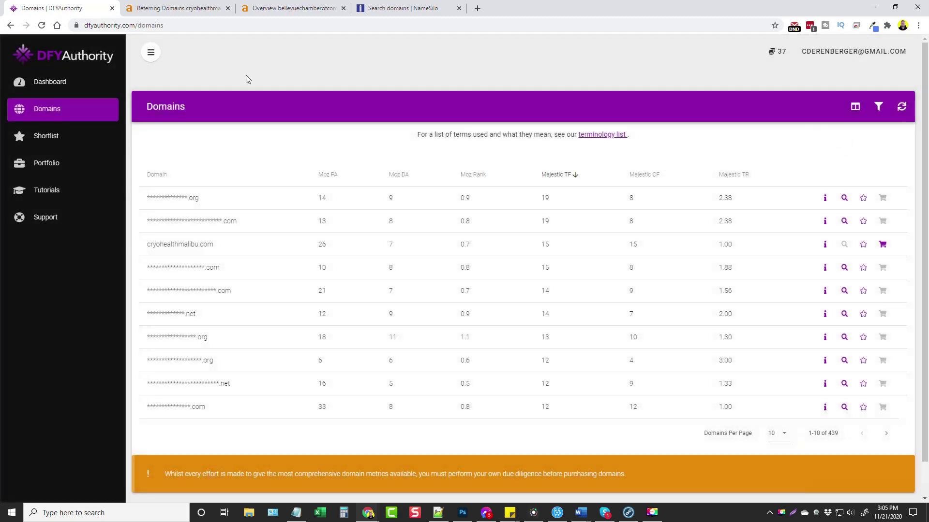
- View the DFYAuthority shortlist, then open the Ahrefs referring domains of bellevuechamberofcommerce.org in a new tab and sort them by descending DR
click(46, 138)
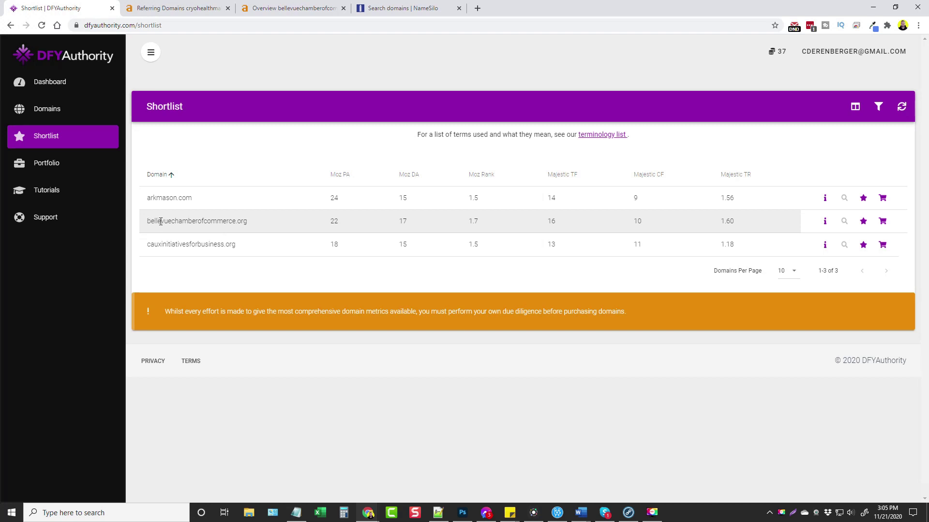
click(288, 8)
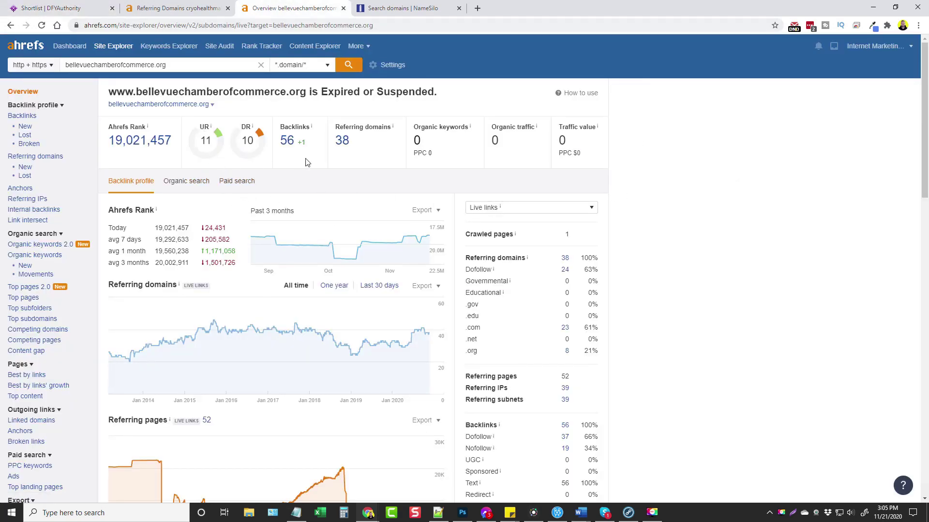
ctrl+click(342, 142)
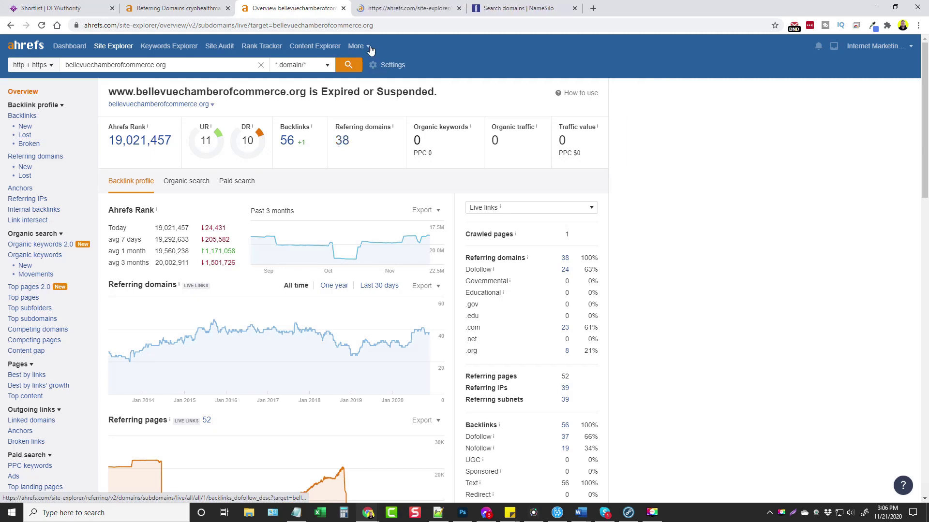
click(382, 9)
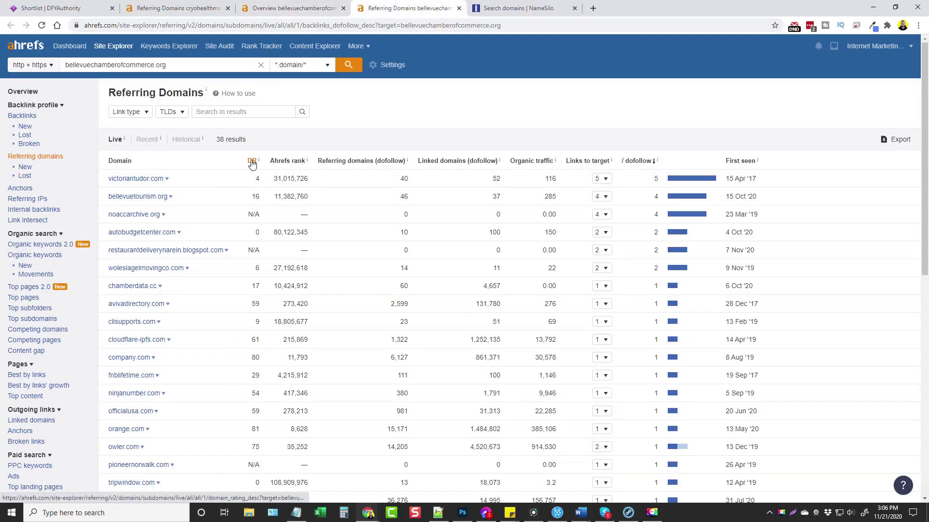
click(252, 161)
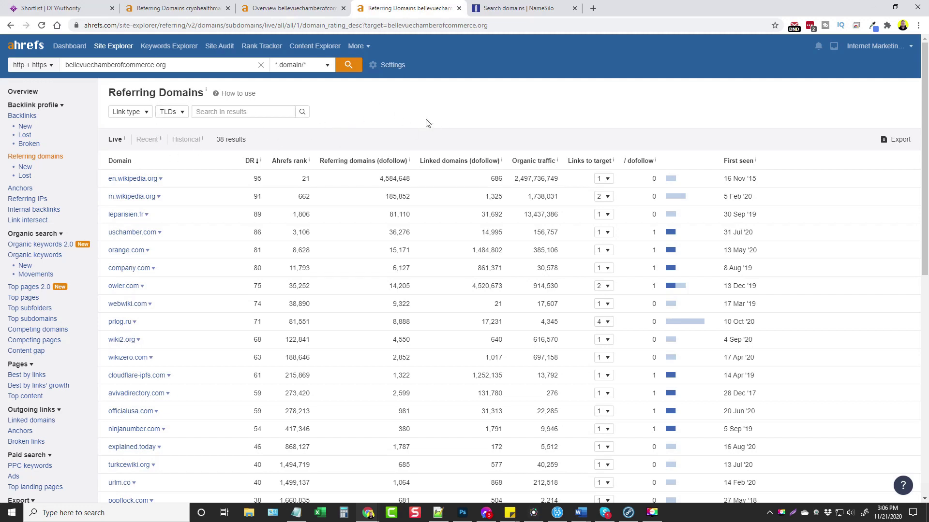
- Copy cauxinitiativesforbusiness.org from the DFYAuthority shortlist and look up its referring domains in Ahrefs in place of bellevuechamberofcommerce.org
click(289, 10)
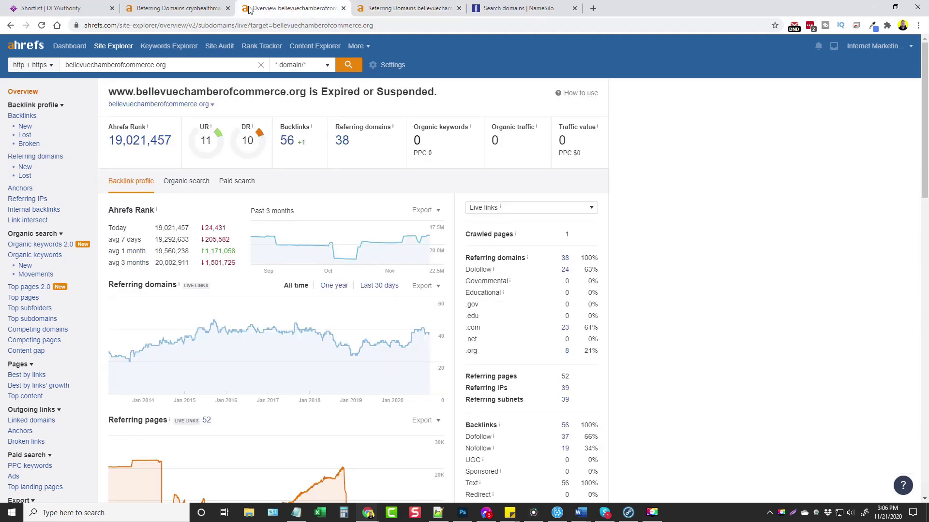
click(58, 8)
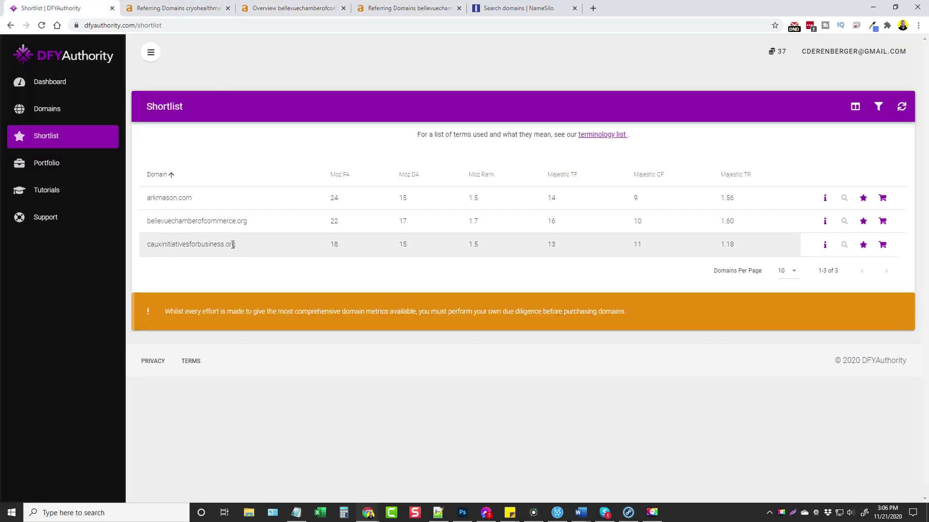
drag(233, 245, 147, 244)
right_click(163, 249)
click(184, 253)
drag(244, 67, 65, 67)
right_click(97, 69)
click(131, 112)
click(349, 65)
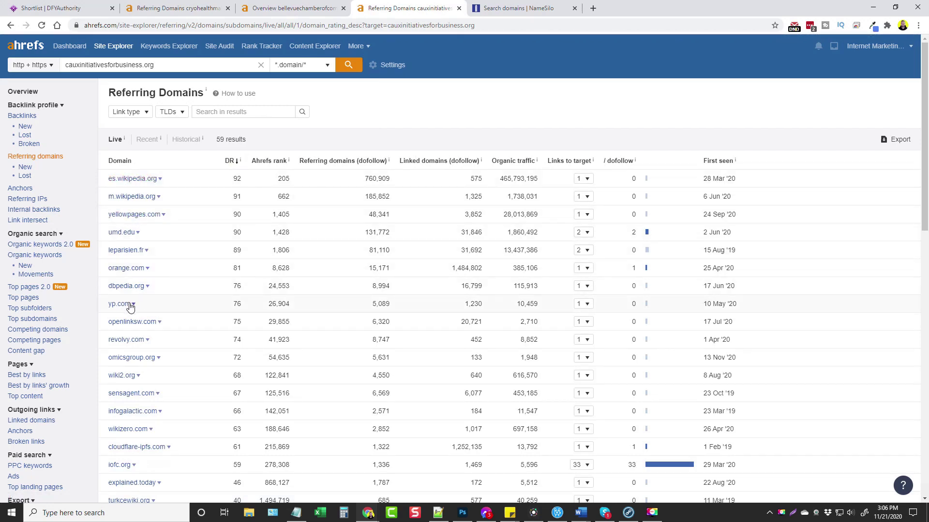
- Look through the referring domains of cauxinitiativesforbusiness.org and switch back to the DFYAuthority shortlist
scroll(173, 307, down, 2)
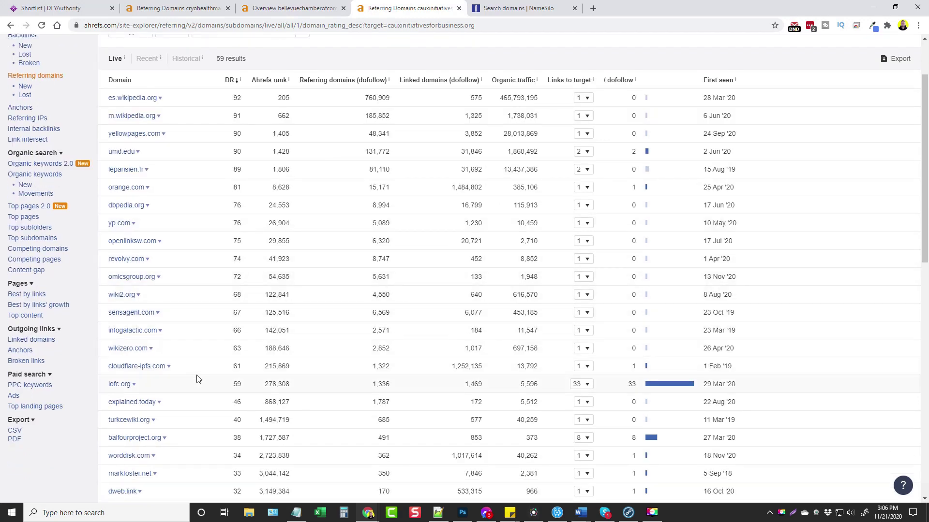
scroll(196, 368, up, 2)
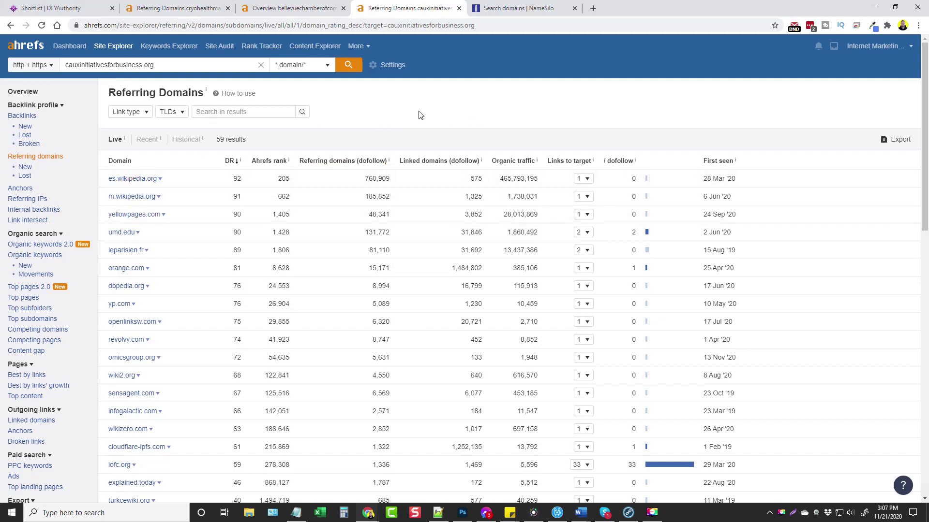
click(61, 8)
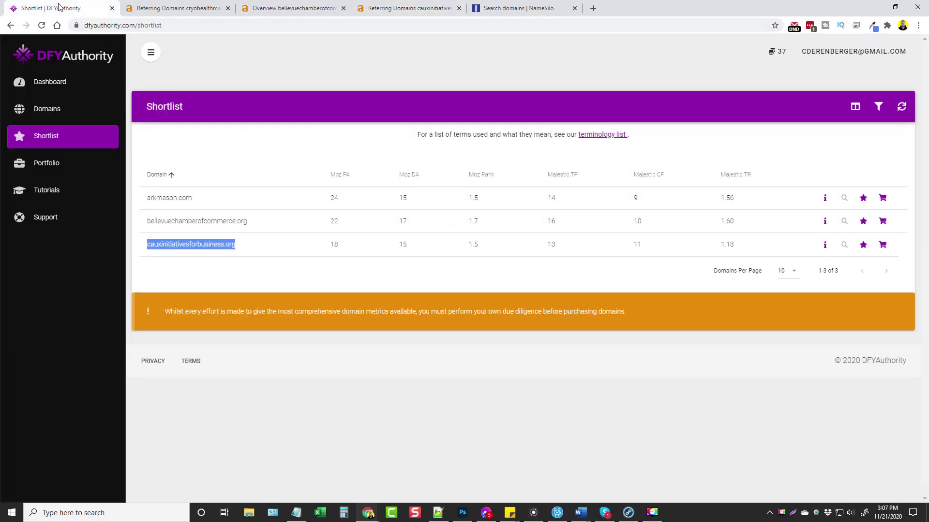
click(75, 320)
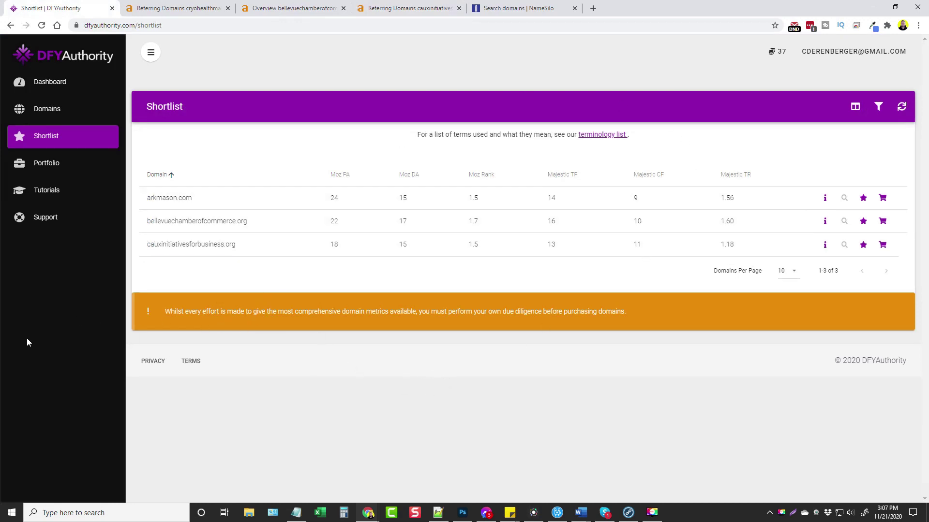